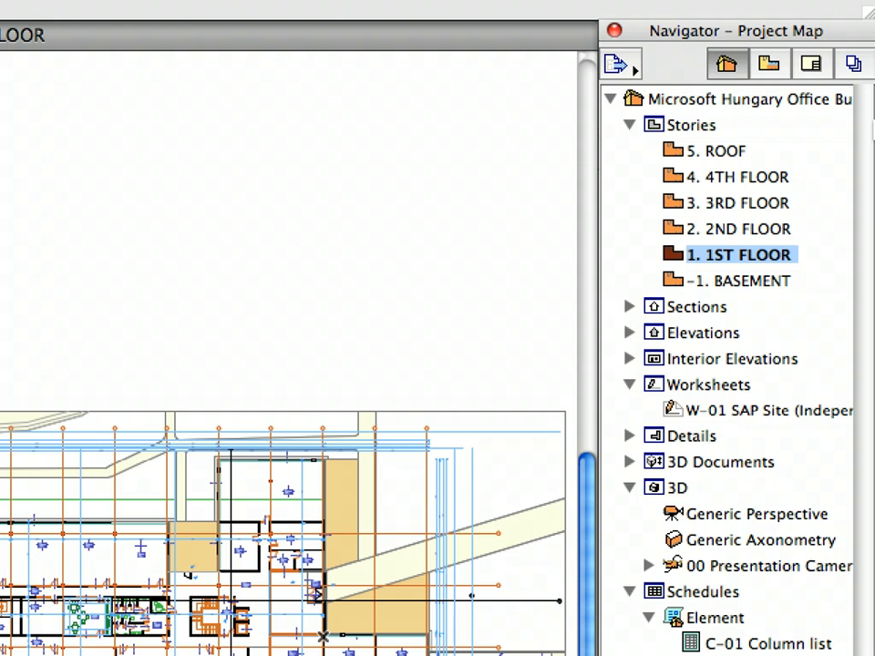
- Open the 1.4.1 1ST FLOOR view from Chapter 01 of the Collaboration ITG folder in the View Map
{"action": "left_click", "coordinate": [780, 73]}
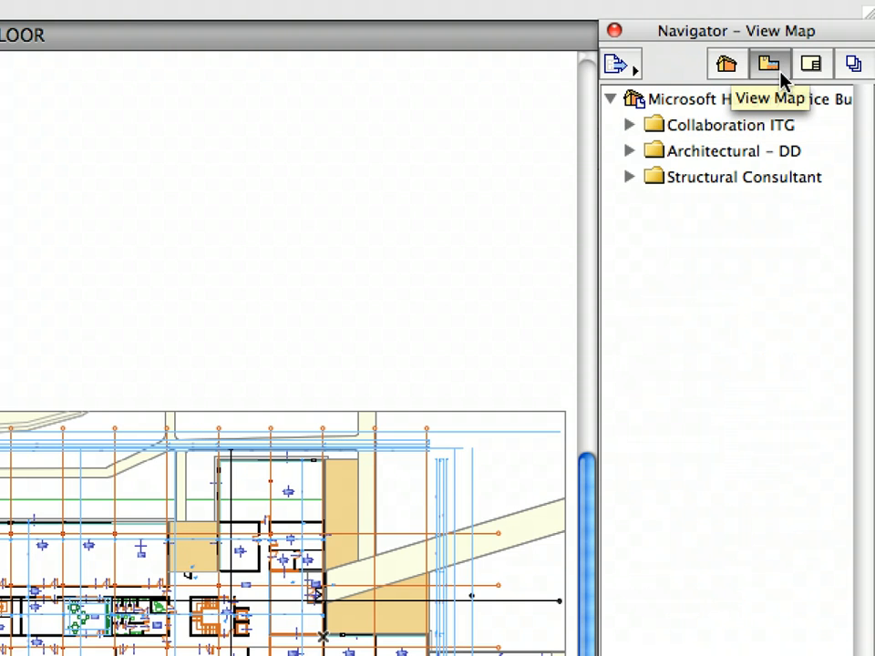
{"action": "left_click", "coordinate": [628, 128]}
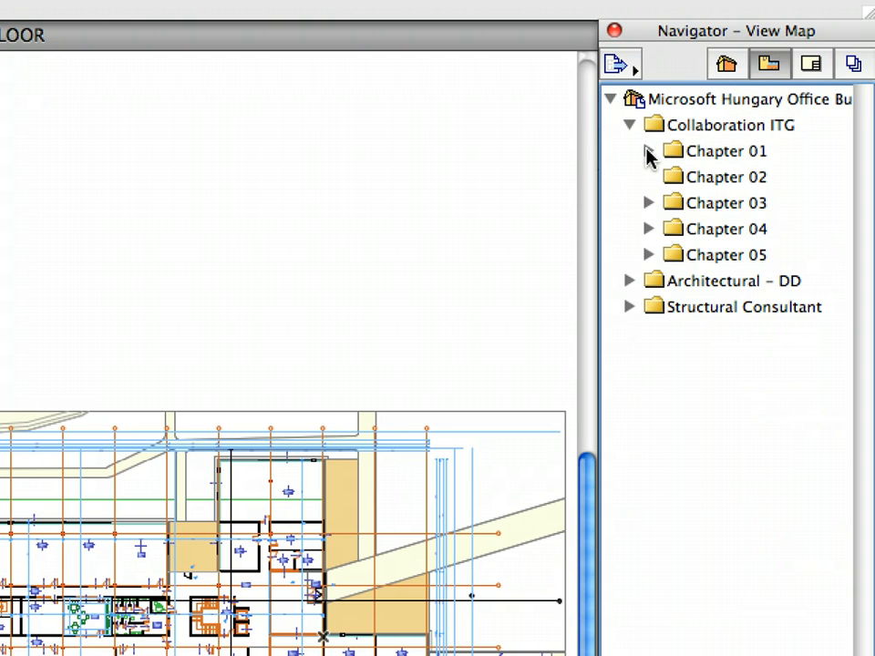
{"action": "left_click", "coordinate": [648, 152]}
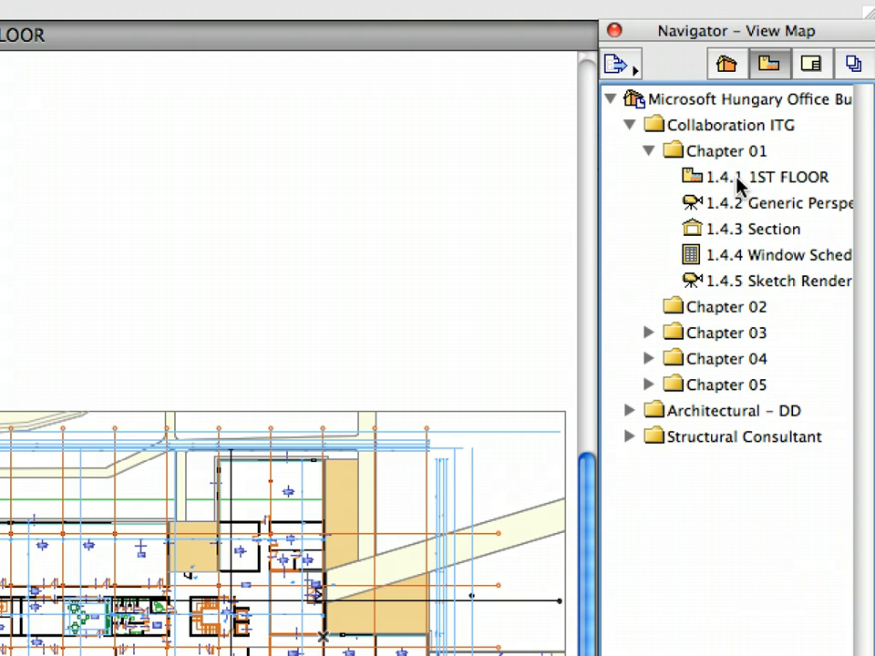
{"action": "left_click", "coordinate": [807, 187]}
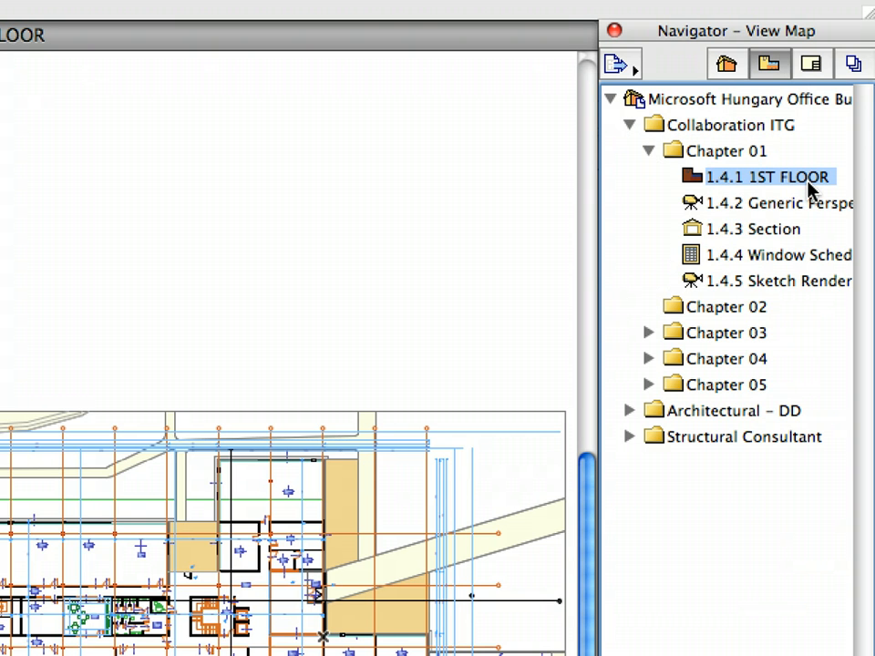
{"action": "double_click", "coordinate": [806, 184]}
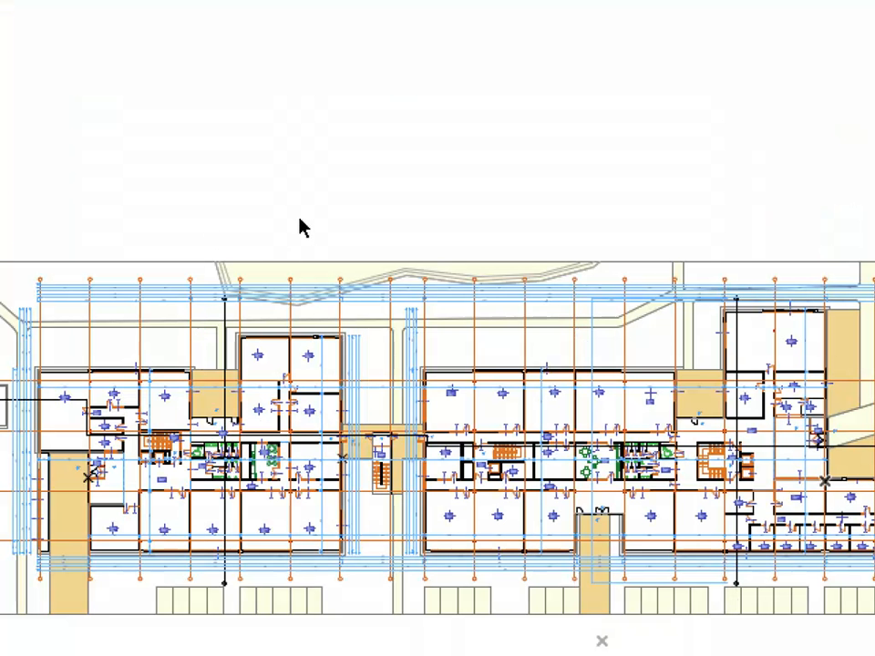
- Examine the first-floor plan across its full length, from the overall layout down to the washrooms, stairs, offices and corridor doors
{"action": "scroll", "coordinate": [316, 251], "scroll_direction": "down", "scroll_amount": 1}
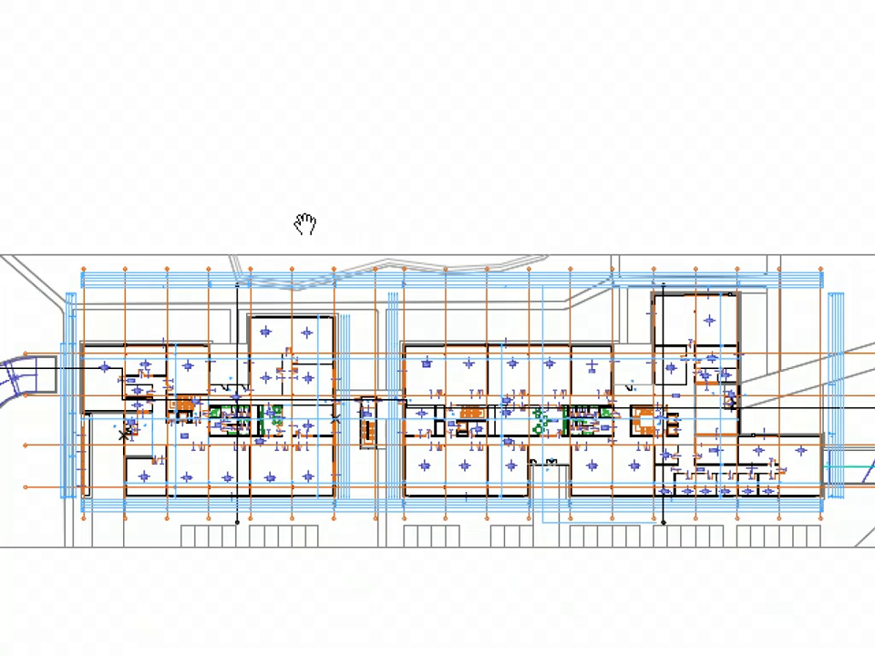
{"action": "middle_click_drag", "start_coordinate": [305, 223], "coordinate": [303, 190]}
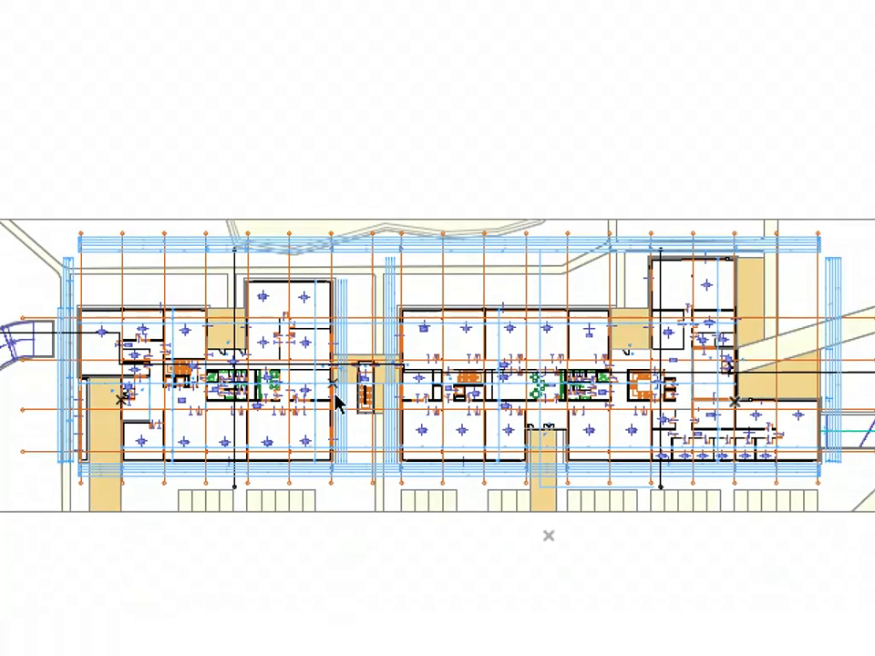
{"action": "scroll", "coordinate": [527, 324], "scroll_direction": "up", "scroll_amount": 1}
{"action": "middle_click_drag", "start_coordinate": [527, 324], "coordinate": [117, 319]}
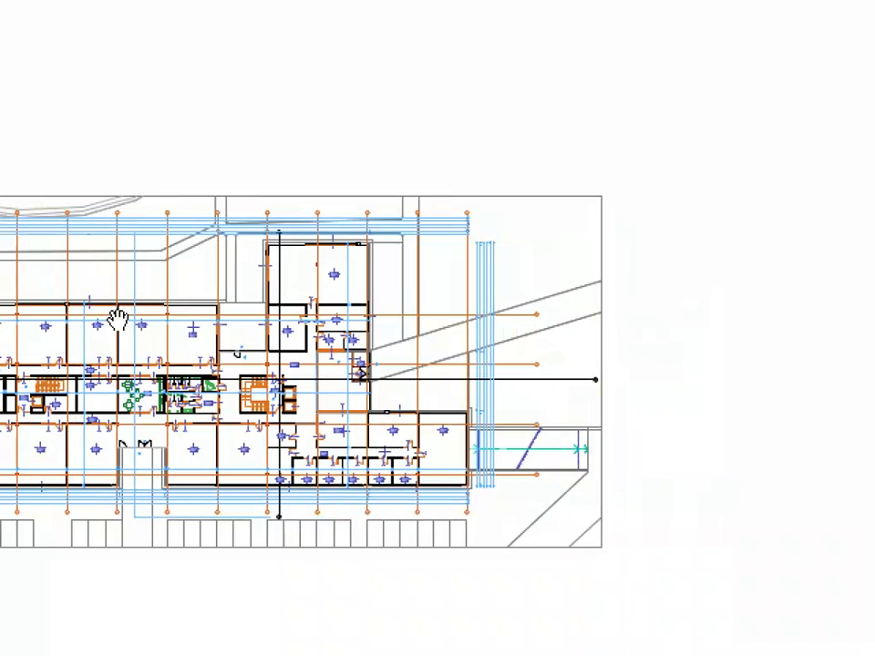
{"action": "scroll", "coordinate": [118, 321], "scroll_direction": "down", "scroll_amount": 1}
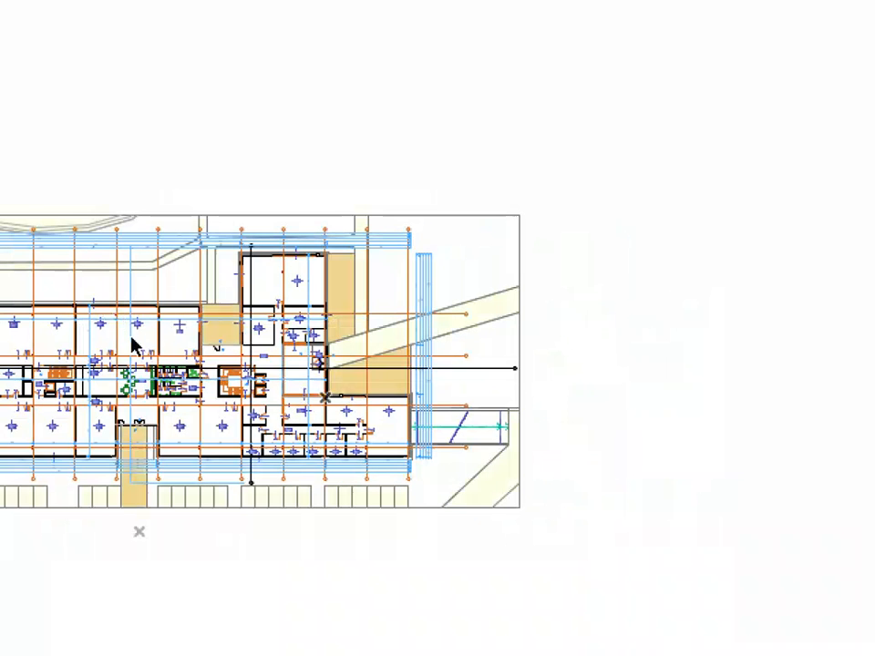
{"action": "scroll", "coordinate": [156, 367], "scroll_direction": "up", "scroll_amount": 6}
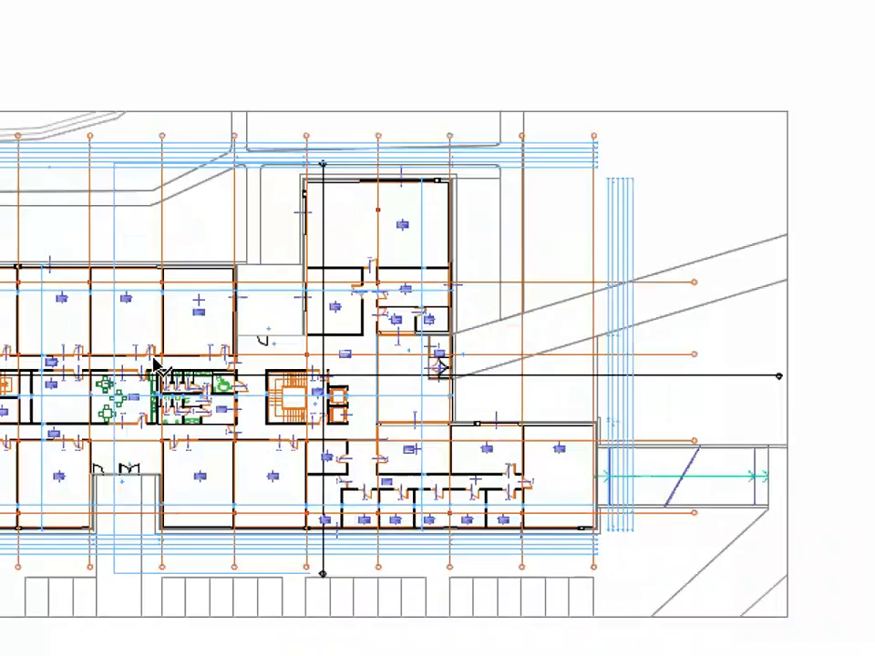
{"action": "scroll", "coordinate": [156, 367], "scroll_direction": "up", "scroll_amount": 7}
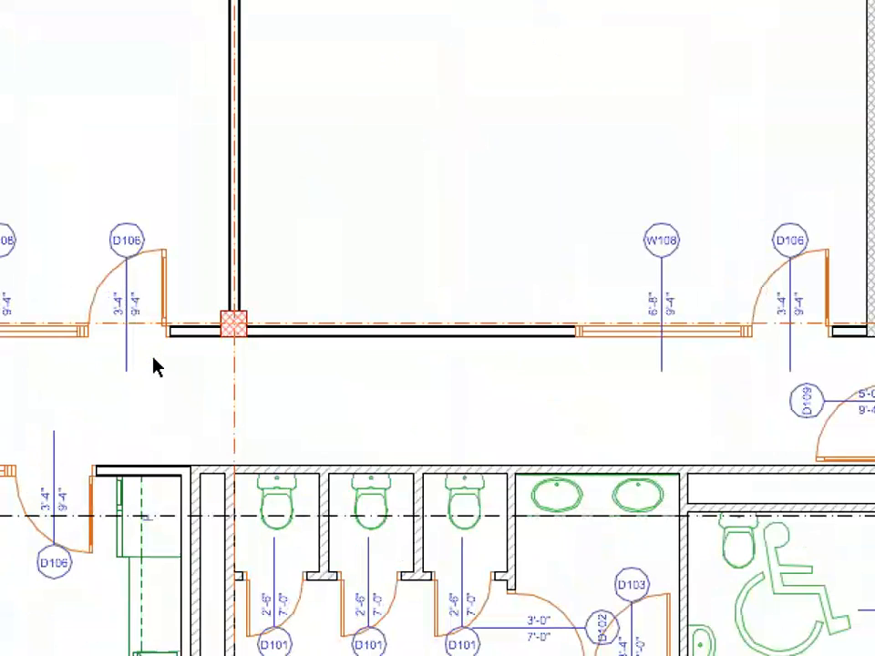
{"action": "scroll", "coordinate": [155, 367], "scroll_direction": "down", "scroll_amount": 8}
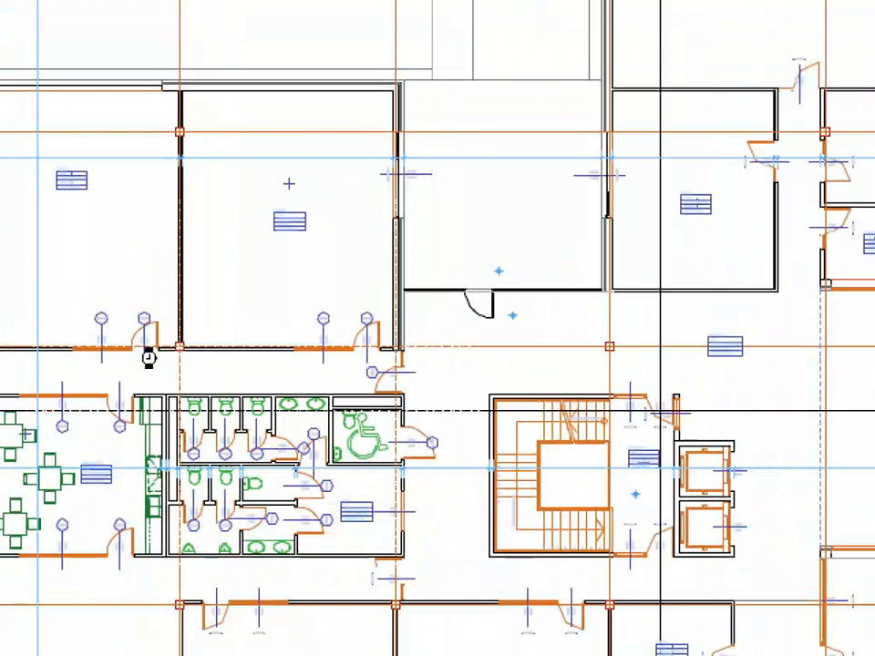
{"action": "scroll", "coordinate": [152, 357], "scroll_direction": "up", "scroll_amount": 1}
{"action": "middle_click_drag", "start_coordinate": [152, 357], "coordinate": [732, 352]}
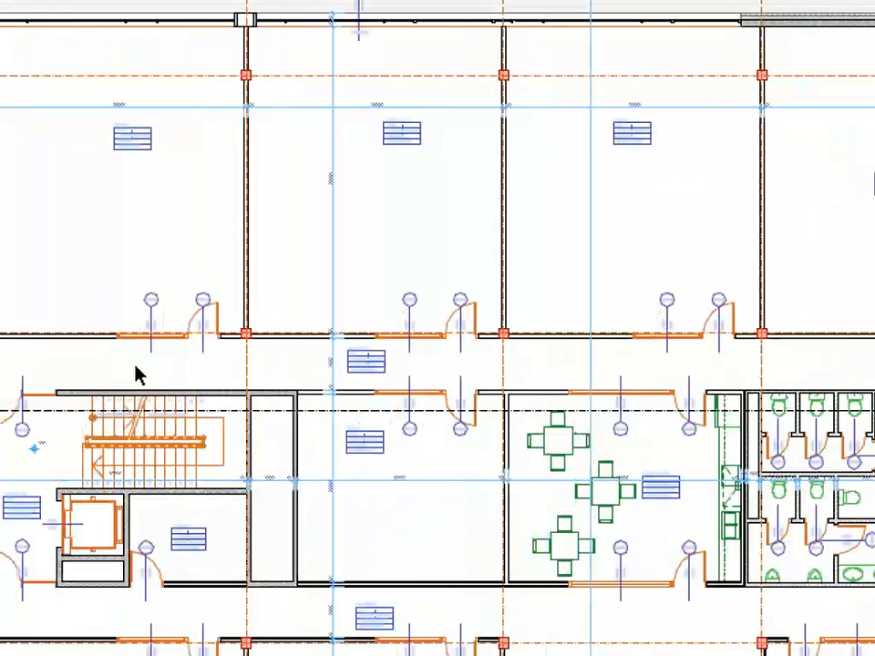
{"action": "scroll", "coordinate": [135, 376], "scroll_direction": "up", "scroll_amount": 1}
{"action": "middle_click_drag", "start_coordinate": [135, 376], "coordinate": [756, 352]}
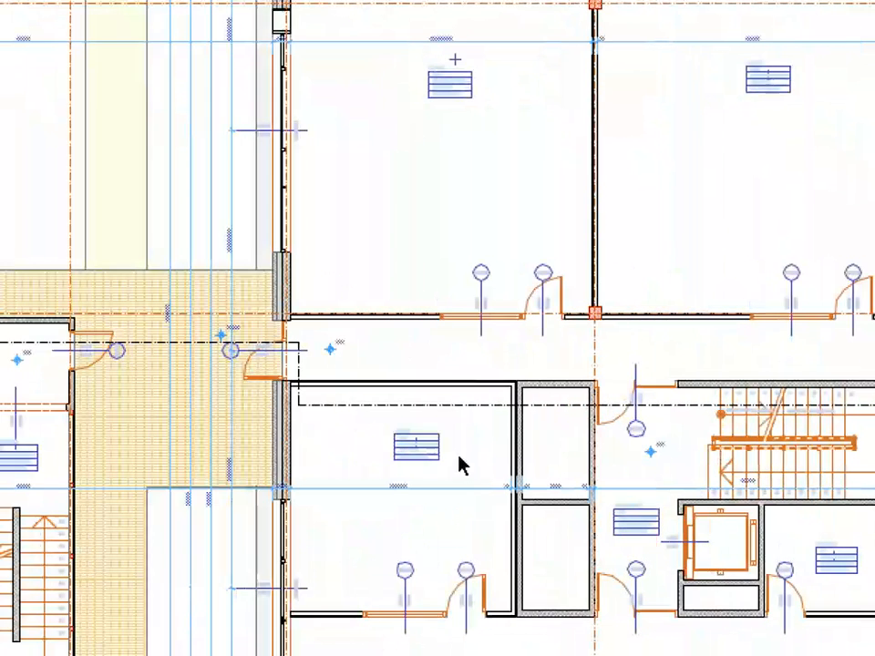
{"action": "scroll", "coordinate": [260, 383], "scroll_direction": "up", "scroll_amount": 5}
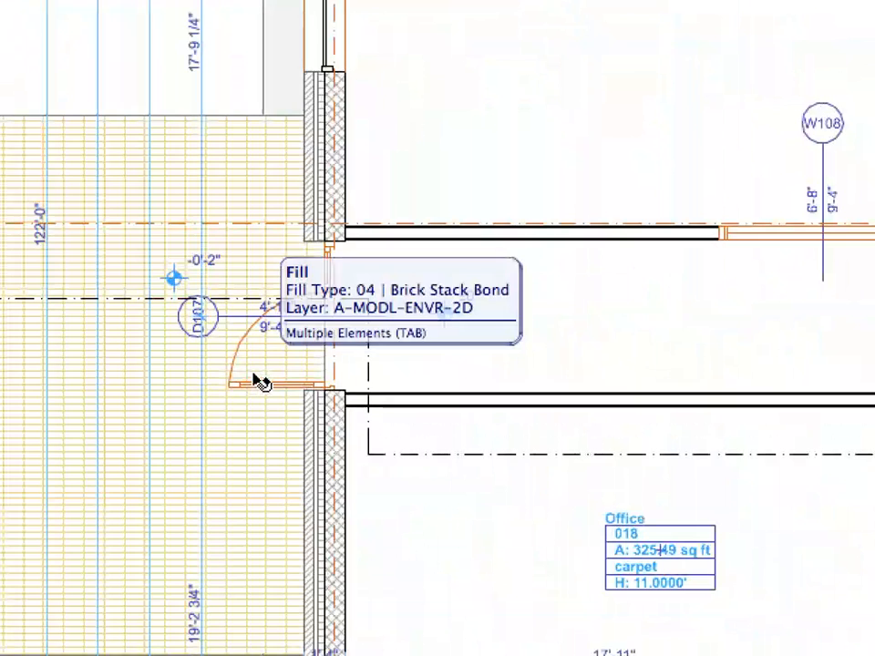
{"action": "scroll", "coordinate": [259, 383], "scroll_direction": "down", "scroll_amount": 8}
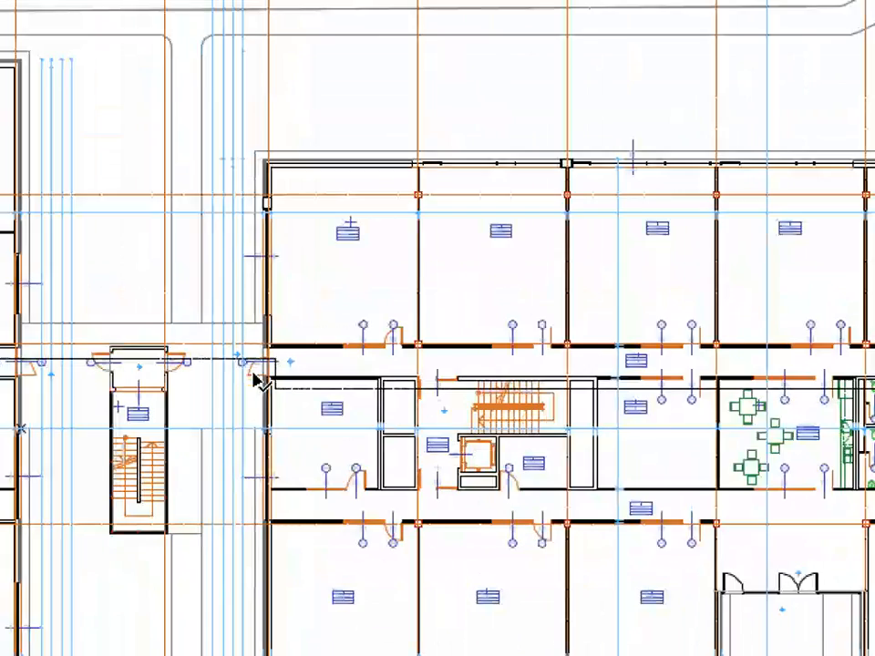
{"action": "scroll", "coordinate": [259, 381], "scroll_direction": "down", "scroll_amount": 2}
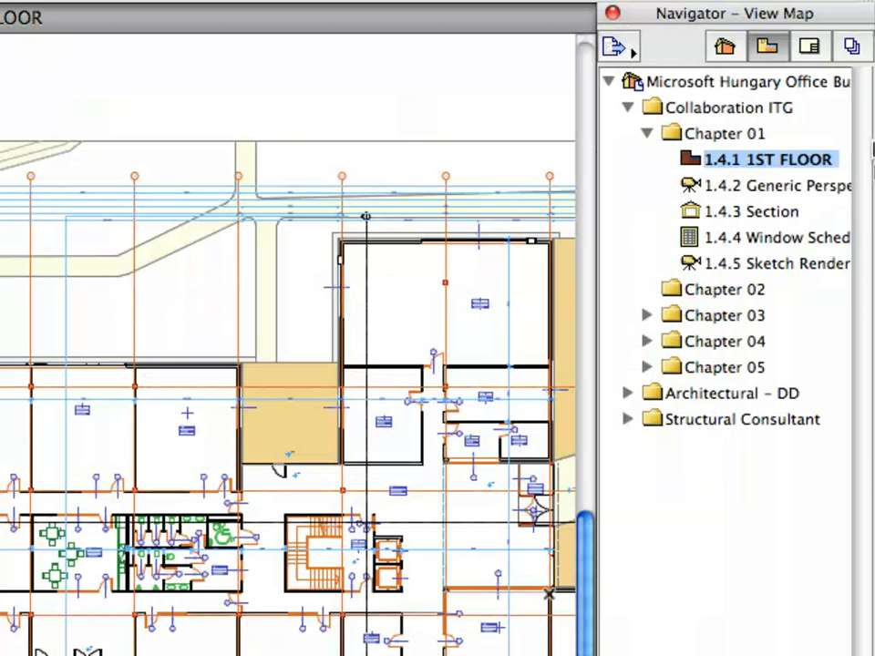
- Open the 1.4.2 Generic Perspective view from Chapter 01 and get a closer look at the glazed entrance
{"action": "left_click", "coordinate": [815, 165]}
{"action": "double_click", "coordinate": [757, 190]}
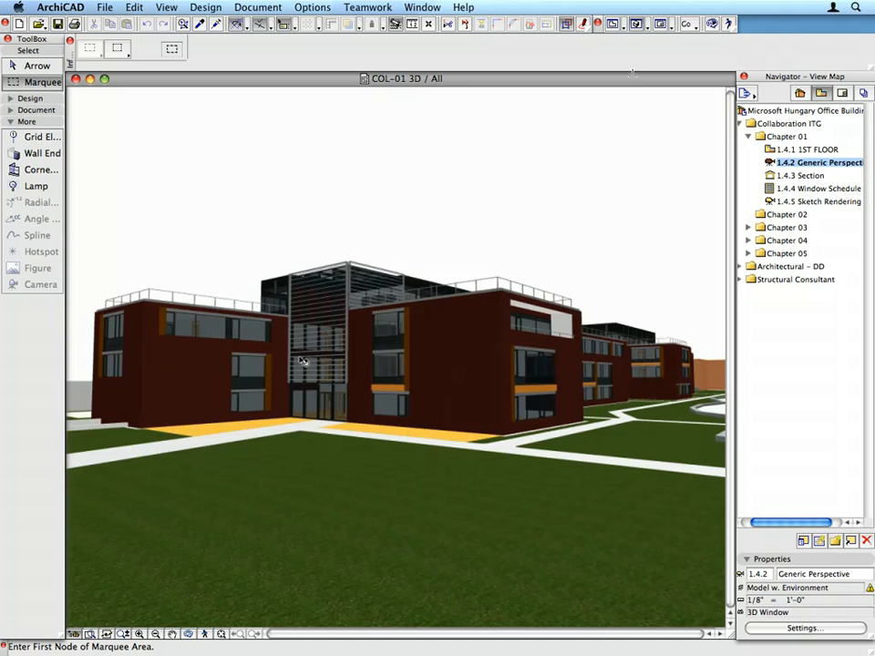
{"action": "scroll", "coordinate": [304, 362], "scroll_direction": "up", "scroll_amount": 1}
{"action": "scroll", "coordinate": [304, 362], "scroll_direction": "up", "scroll_amount": 1}
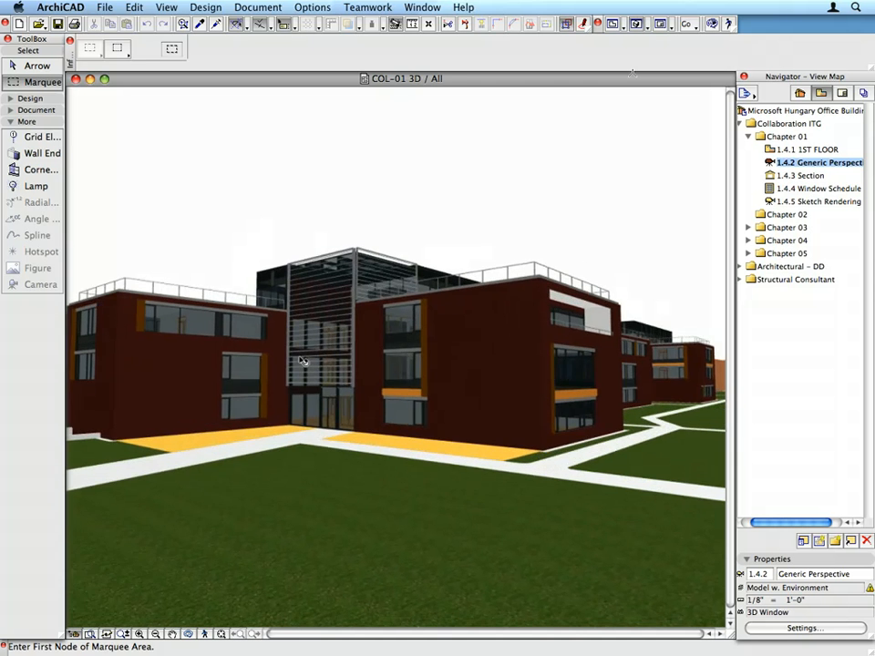
{"action": "scroll", "coordinate": [304, 362], "scroll_direction": "up", "scroll_amount": 1}
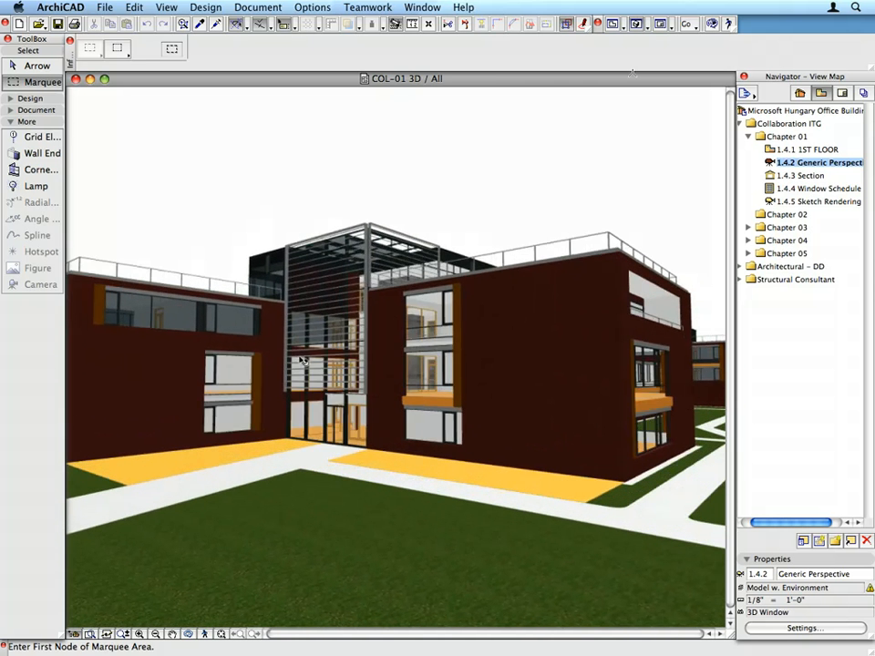
- Inspect the 3D model's entrance side and the facades of the adjoining brick wing from several angles
{"action": "middle_click_drag", "start_coordinate": [370, 180], "coordinate": [380, 180], "text": "shift"}
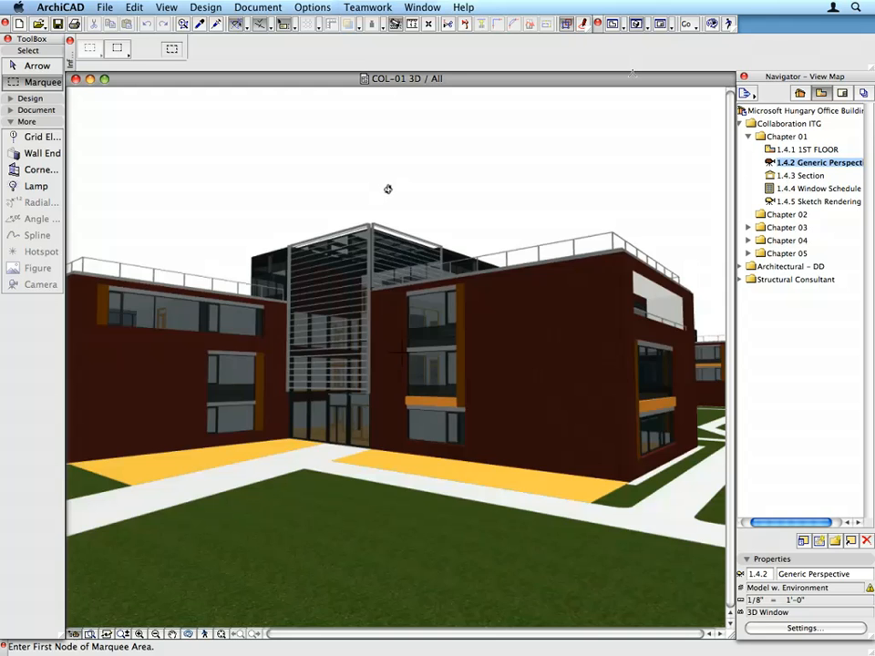
{"action": "left_click_drag", "start_coordinate": [424, 242], "coordinate": [416, 308]}
{"action": "left_click_drag", "start_coordinate": [387, 203], "coordinate": [251, 209]}
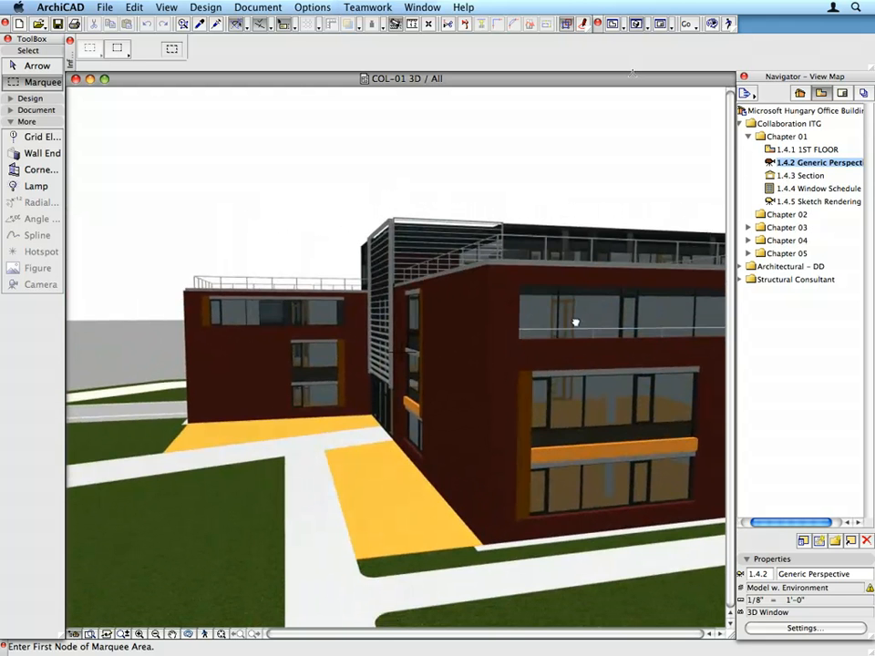
{"action": "left_click_drag", "start_coordinate": [574, 323], "coordinate": [290, 318]}
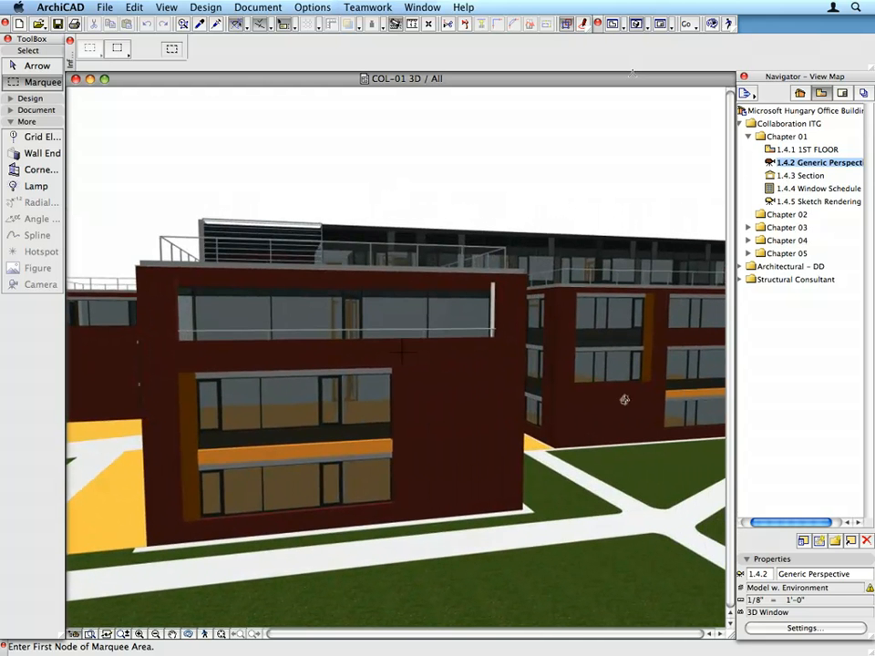
{"action": "left_click_drag", "start_coordinate": [668, 272], "coordinate": [470, 232]}
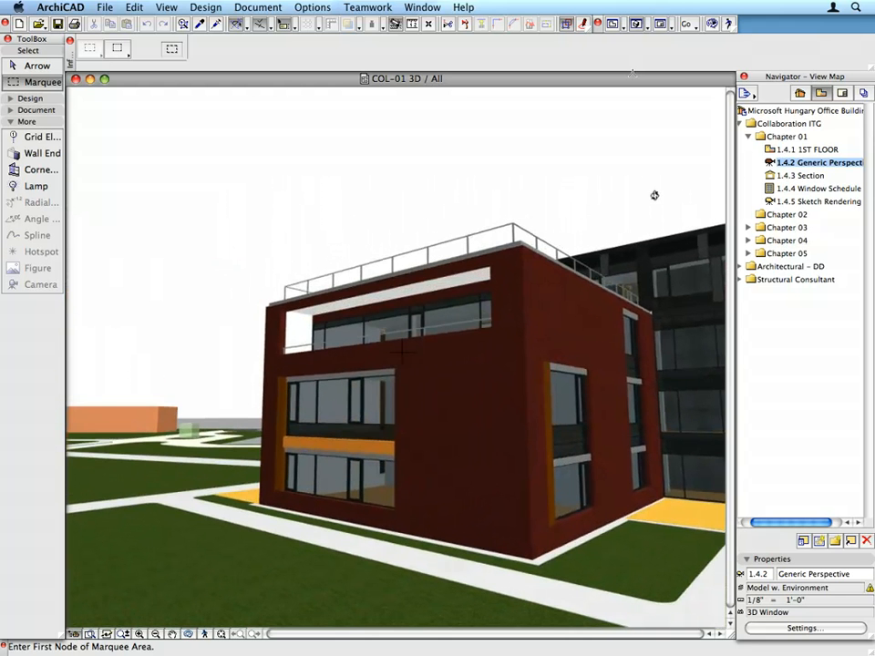
{"action": "left_click_drag", "start_coordinate": [665, 193], "coordinate": [245, 169]}
{"action": "middle_click_drag", "start_coordinate": [245, 170], "coordinate": [217, 170]}
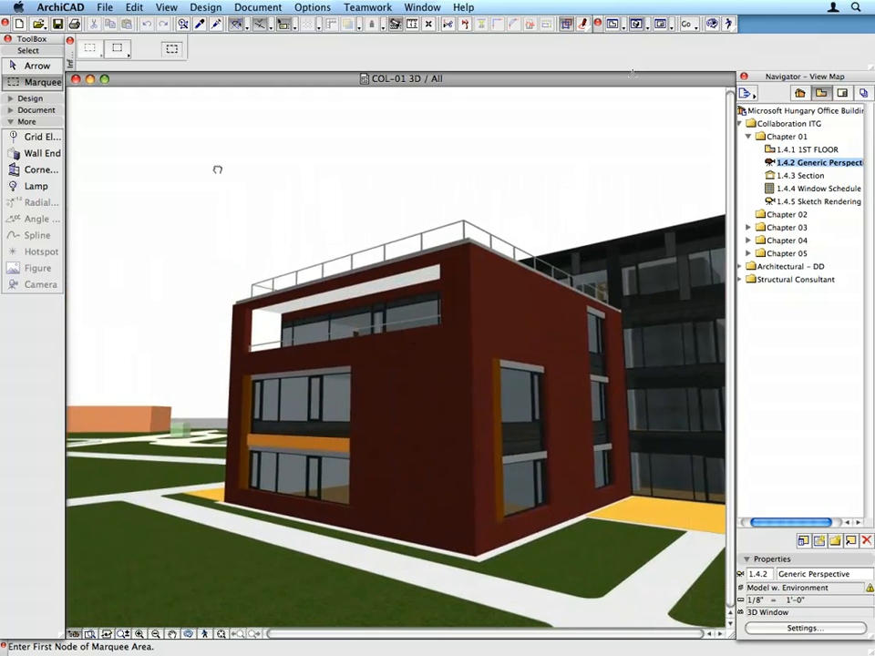
{"action": "middle_click_drag", "start_coordinate": [654, 452], "coordinate": [534, 450]}
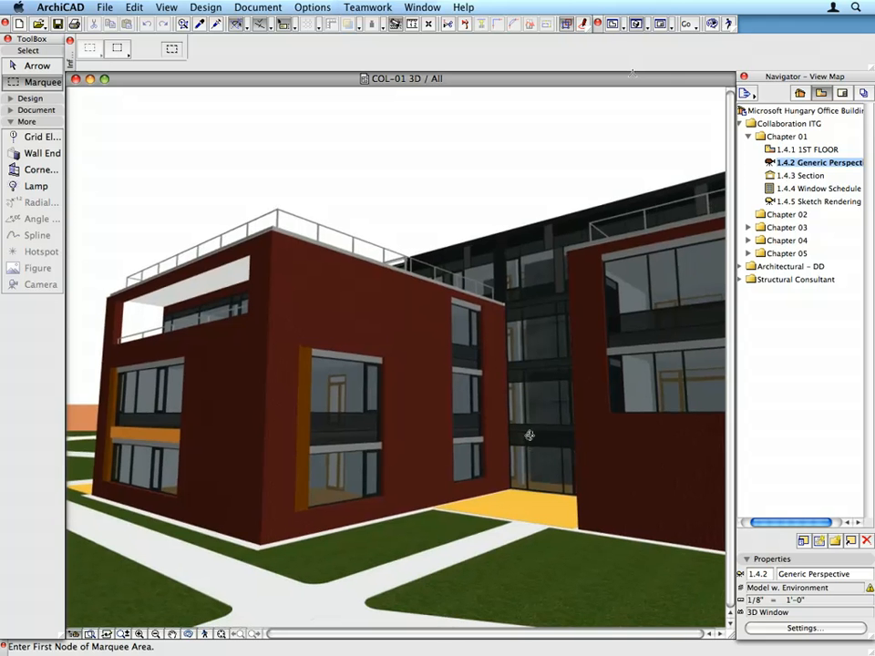
- Inspect the 3D building from farther away, viewing the long facade, the rooftops and the pond side
{"action": "middle_click_drag", "start_coordinate": [437, 191], "coordinate": [392, 235], "text": "shift"}
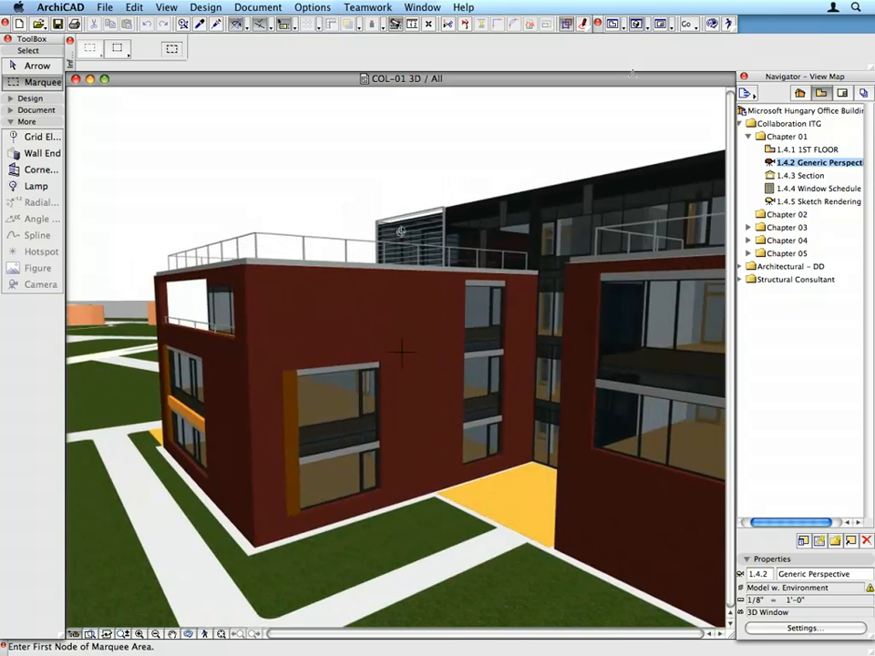
{"action": "scroll", "coordinate": [401, 351], "scroll_direction": "down", "scroll_amount": 5}
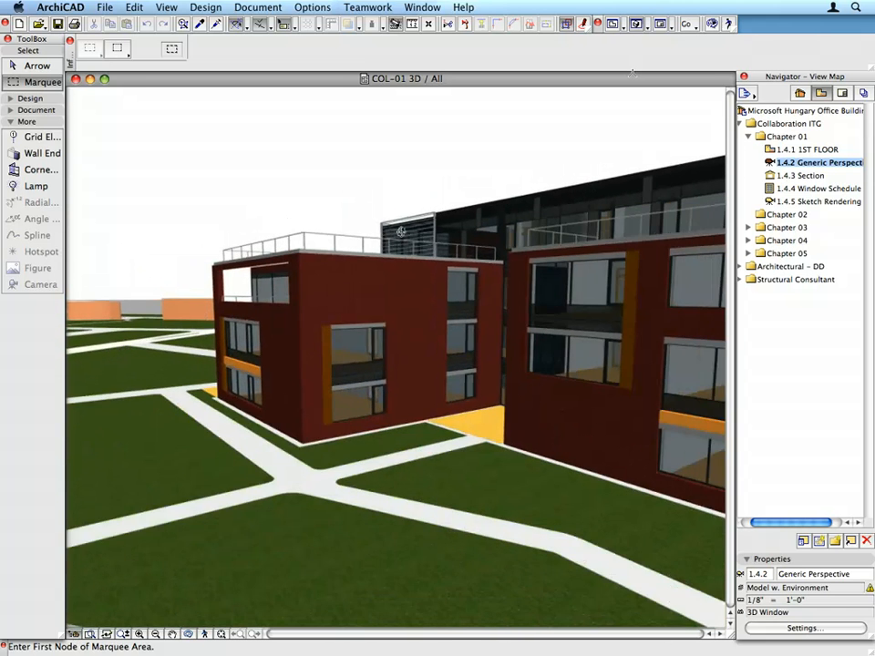
{"action": "scroll", "coordinate": [401, 351], "scroll_direction": "down", "scroll_amount": 2}
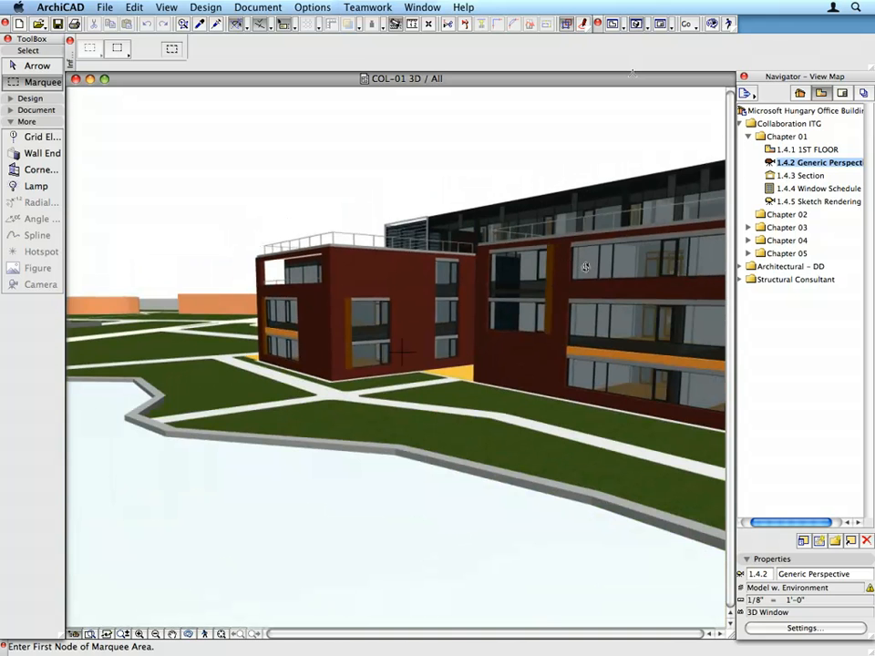
{"action": "left_click_drag", "start_coordinate": [579, 267], "coordinate": [511, 288]}
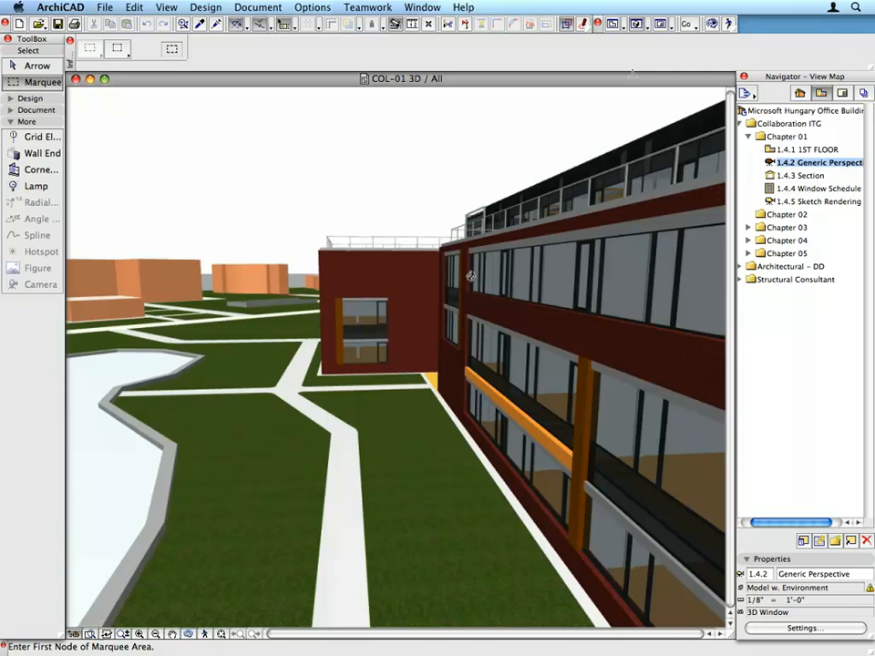
{"action": "middle_click_drag", "start_coordinate": [470, 275], "coordinate": [699, 293], "text": "shift"}
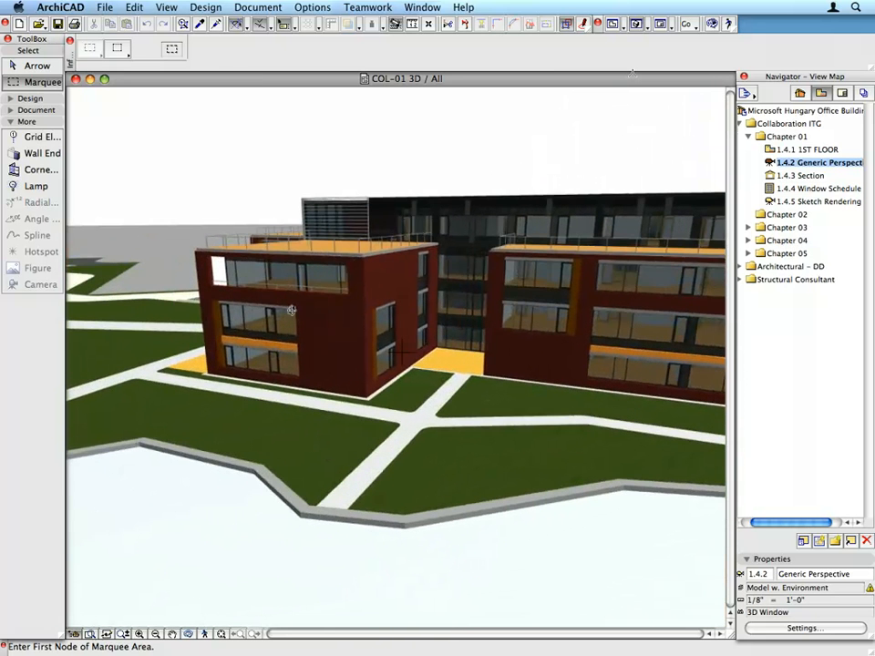
{"action": "middle_click_drag", "start_coordinate": [223, 311], "coordinate": [429, 278], "text": "shift"}
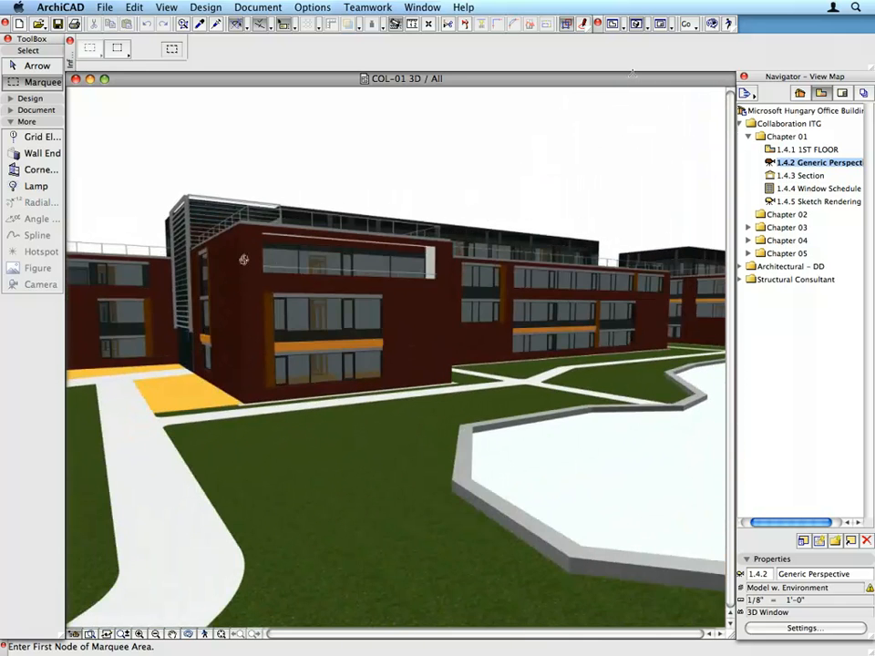
{"action": "middle_click_drag", "start_coordinate": [209, 287], "coordinate": [353, 311], "text": "shift"}
{"action": "middle_click_drag", "start_coordinate": [293, 311], "coordinate": [340, 299], "text": "shift"}
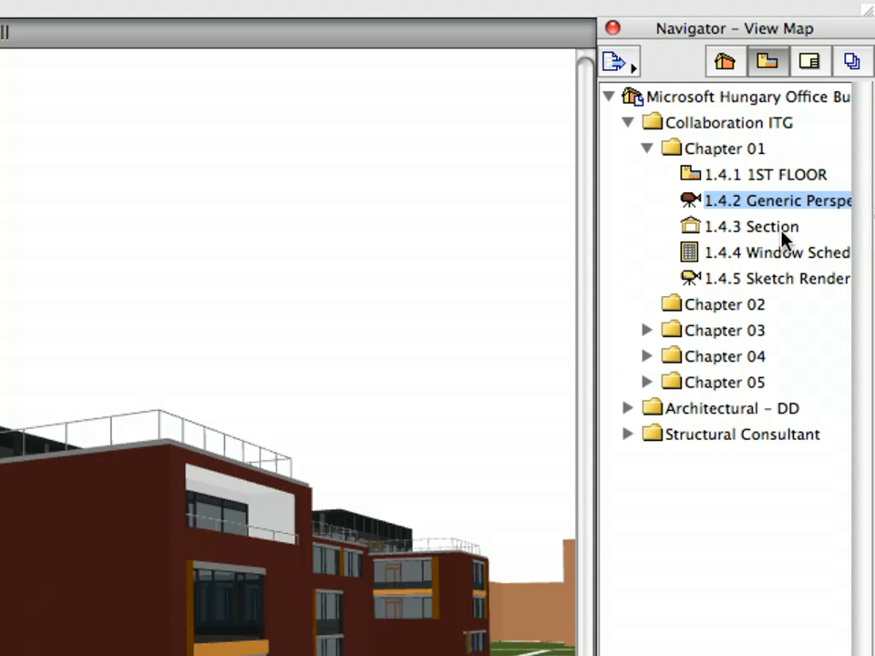
- Open the 1.4.3 Section view from Chapter 01 to display the longitudinal section
{"action": "left_click", "coordinate": [815, 177]}
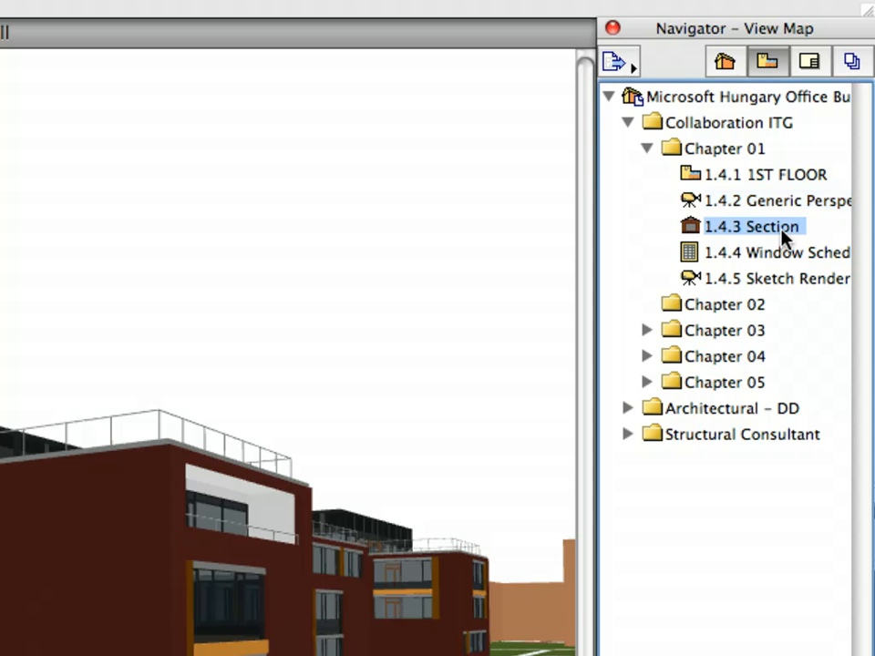
{"action": "double_click", "coordinate": [786, 229]}
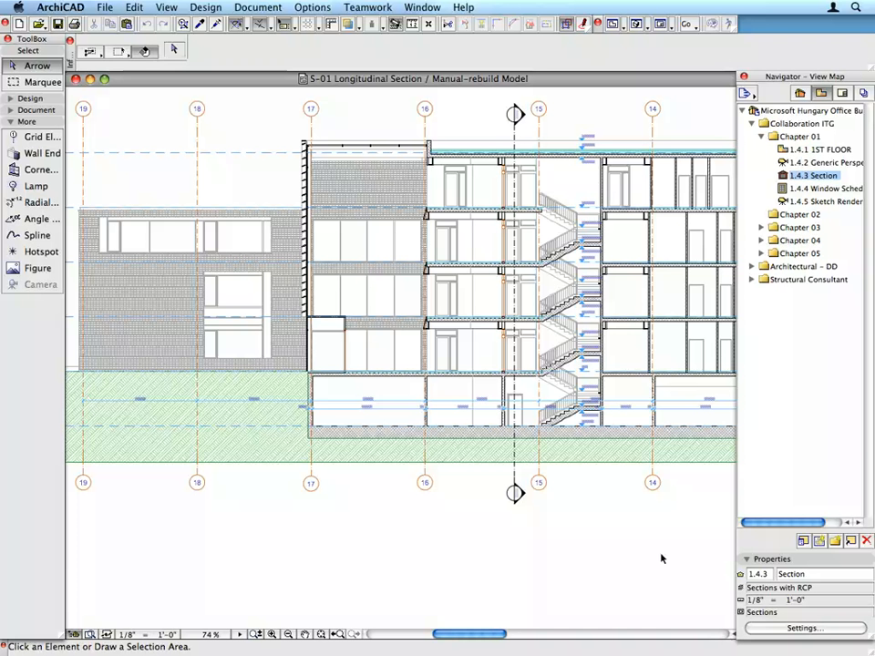
- Inspect the longitudinal section from gridline 17 across to gridline 1, finishing with the whole section in view
{"action": "scroll", "coordinate": [694, 557], "scroll_direction": "up", "scroll_amount": 2}
{"action": "middle_click_drag", "start_coordinate": [694, 557], "coordinate": [144, 599]}
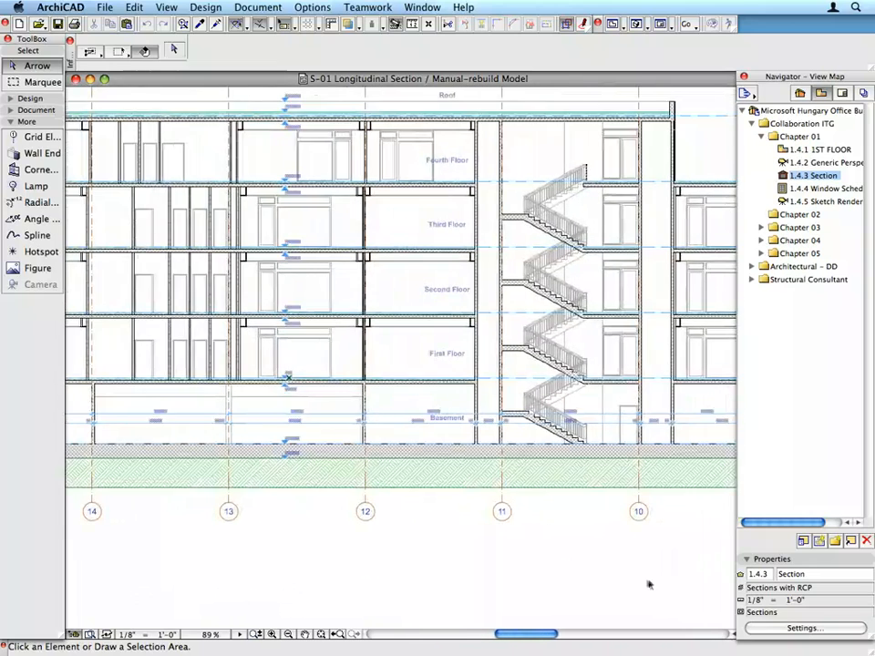
{"action": "scroll", "coordinate": [711, 572], "scroll_direction": "up", "scroll_amount": 1}
{"action": "middle_click_drag", "start_coordinate": [707, 574], "coordinate": [197, 631]}
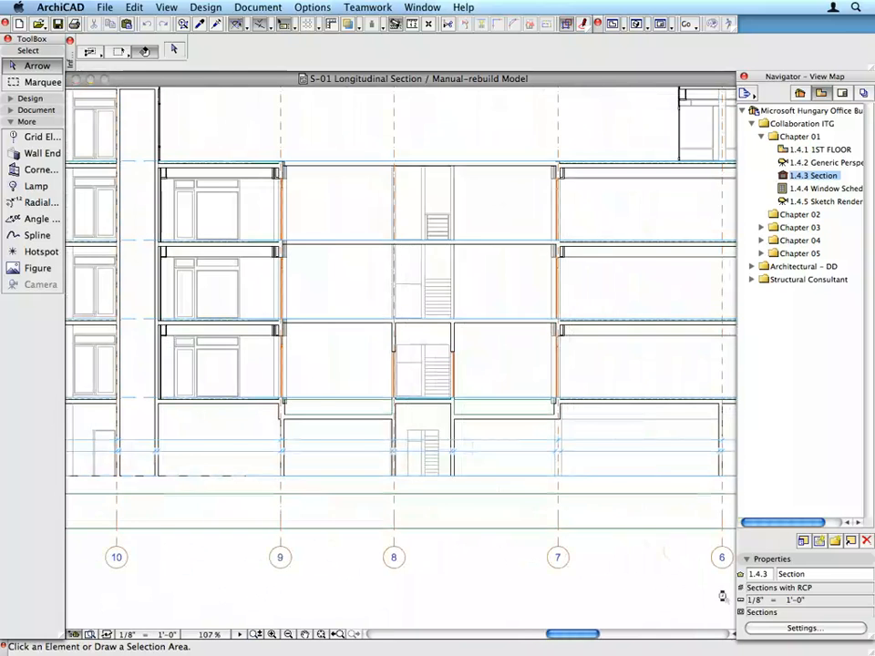
{"action": "scroll", "coordinate": [721, 600], "scroll_direction": "down", "scroll_amount": 1}
{"action": "scroll", "coordinate": [710, 597], "scroll_direction": "down", "scroll_amount": 1}
{"action": "middle_click_drag", "start_coordinate": [713, 597], "coordinate": [89, 566]}
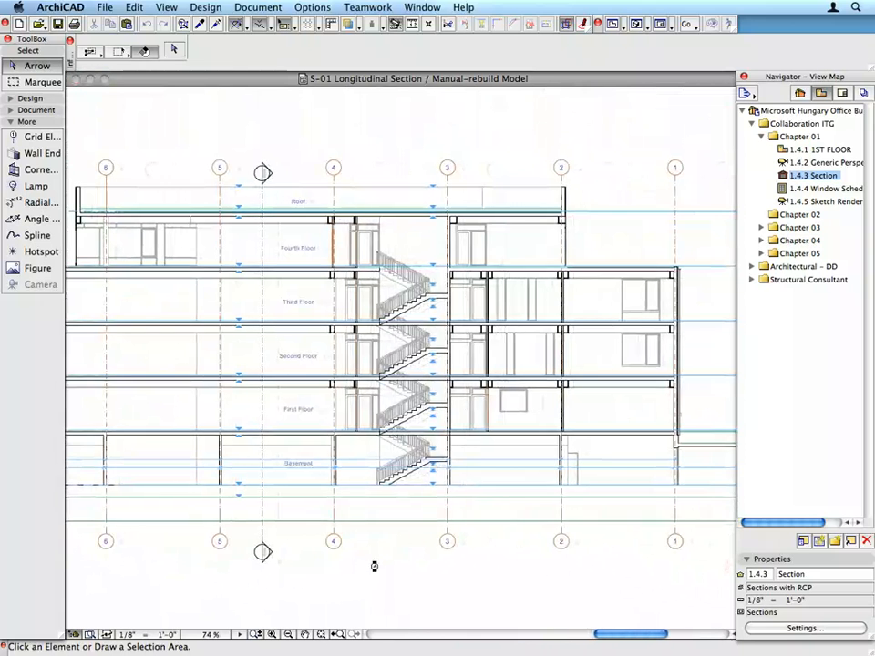
{"action": "mouse_move", "coordinate": [675, 581]}
{"action": "middle_mouse_down"}
{"action": "mouse_move", "coordinate": [196, 567]}
{"action": "mouse_move", "coordinate": [684, 569]}
{"action": "middle_mouse_up"}
{"action": "middle_click", "coordinate": [654, 576]}
{"action": "middle_click", "coordinate": [654, 577]}
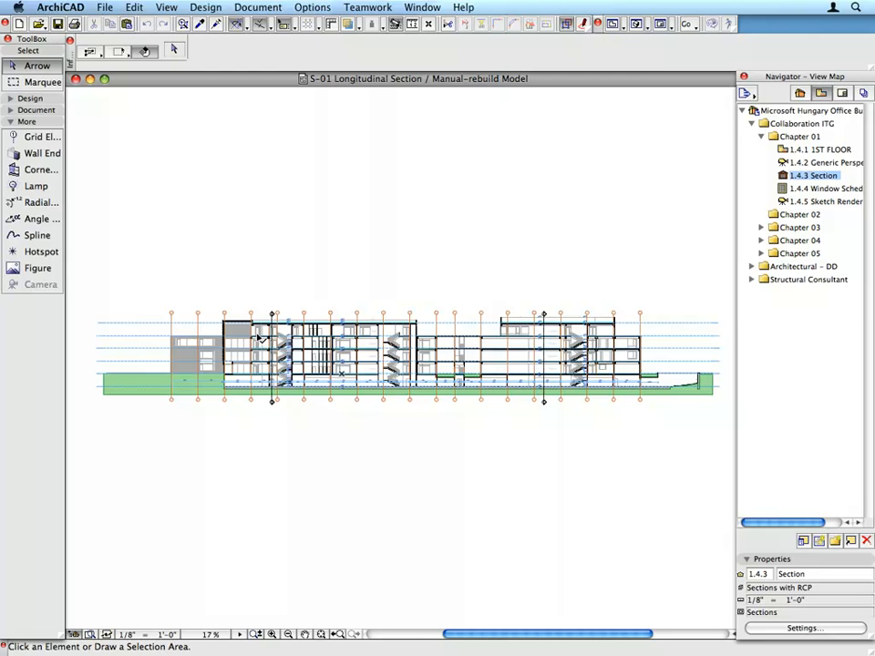
- Select the wall behind the upper flight of the stairs near gridline 15 and check its top and bottom elevations and thickness
{"action": "scroll", "coordinate": [258, 338], "scroll_direction": "up", "scroll_amount": 15}
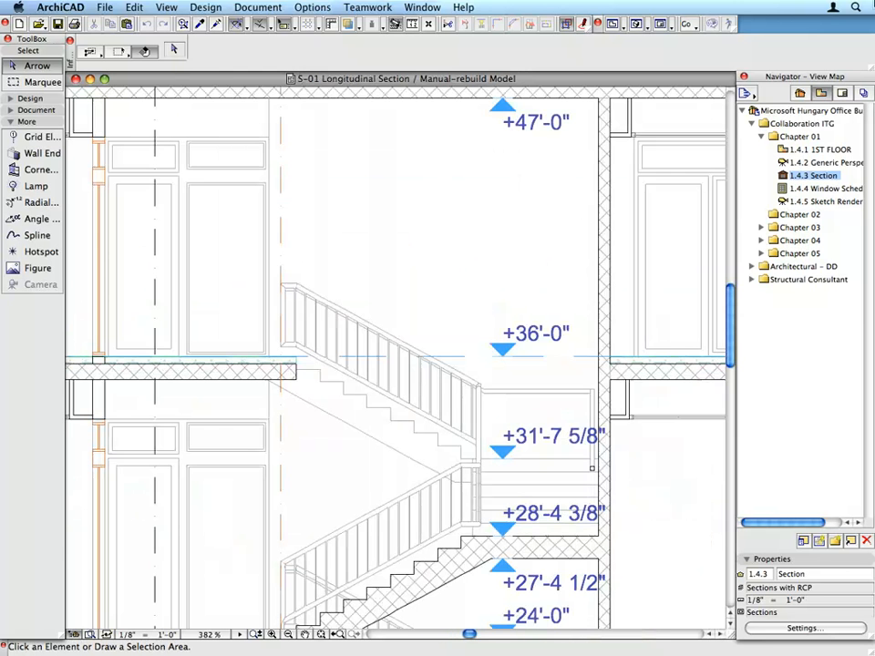
{"action": "left_click", "coordinate": [594, 194]}
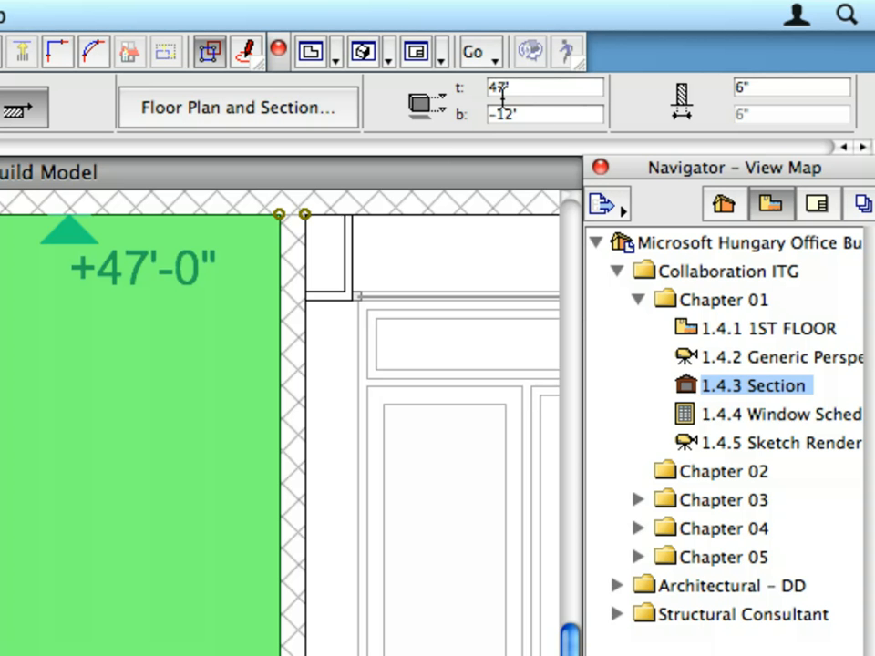
{"action": "double_click", "coordinate": [503, 89]}
{"action": "key", "text": "Tab"}
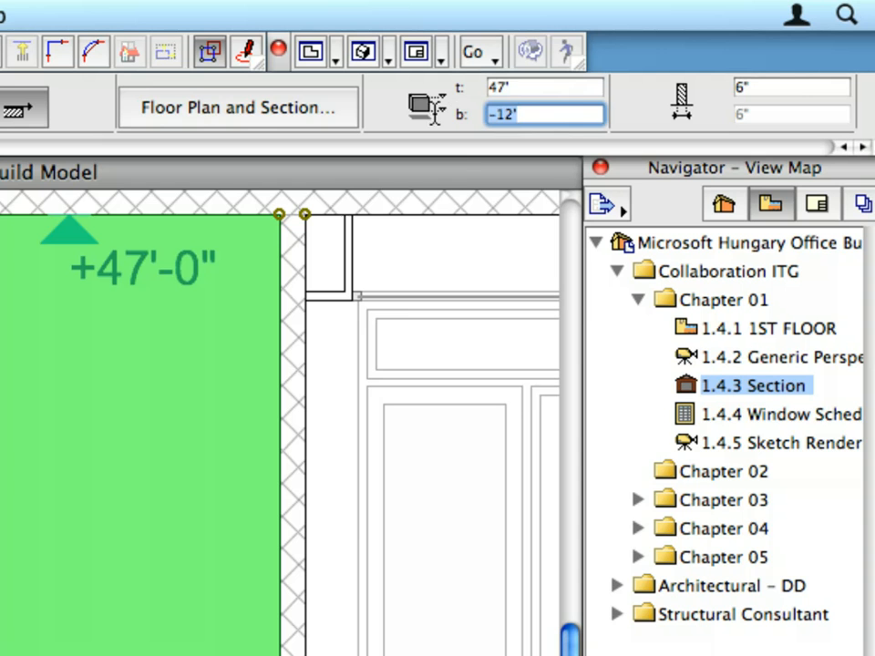
{"action": "double_click", "coordinate": [740, 87]}
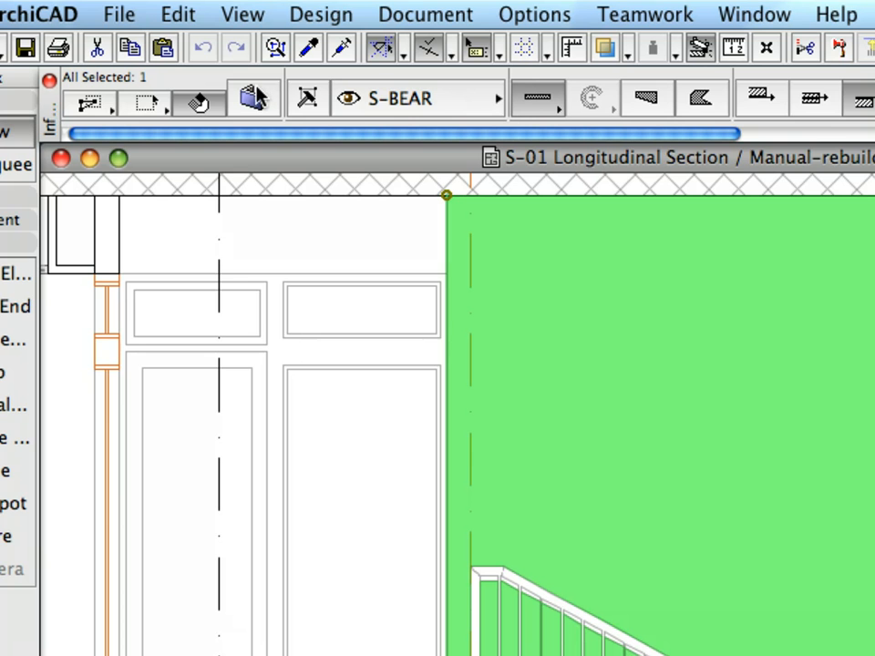
- Review the selected wall's Geometry and Positioning, Floor Plan and Section, and Model settings, and close the settings without changes
{"action": "left_click", "coordinate": [254, 97]}
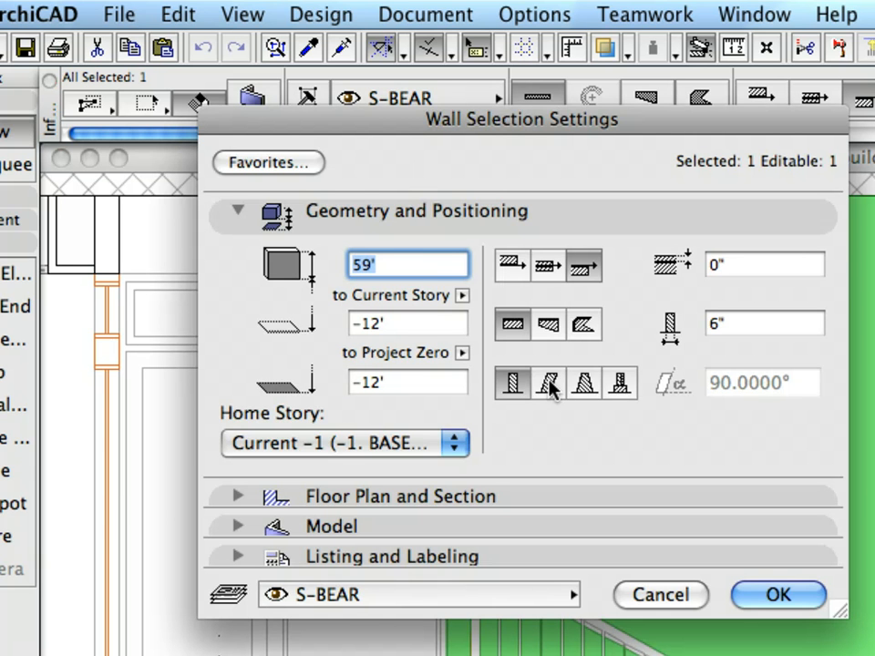
{"action": "left_click", "coordinate": [543, 214]}
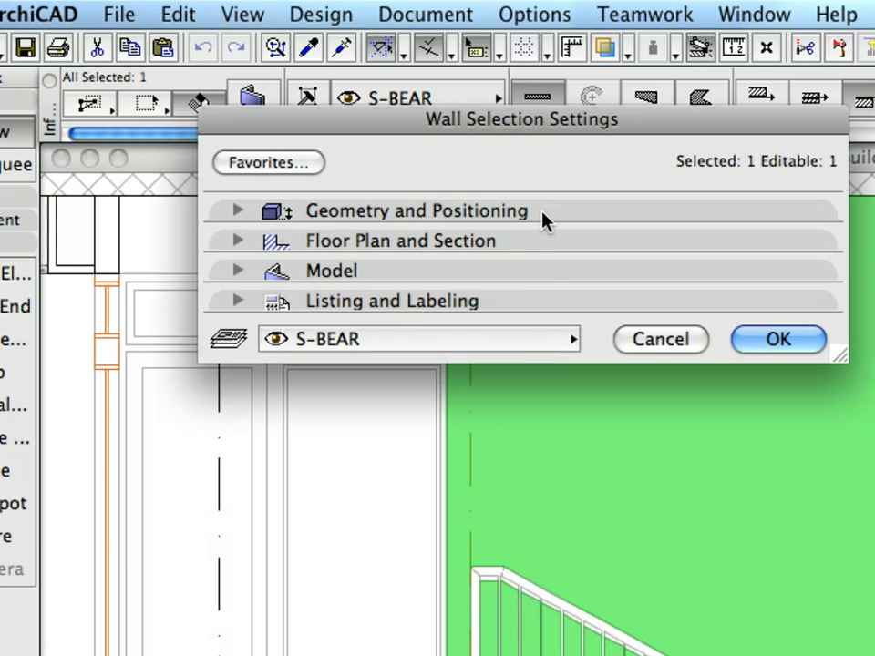
{"action": "left_click", "coordinate": [539, 244]}
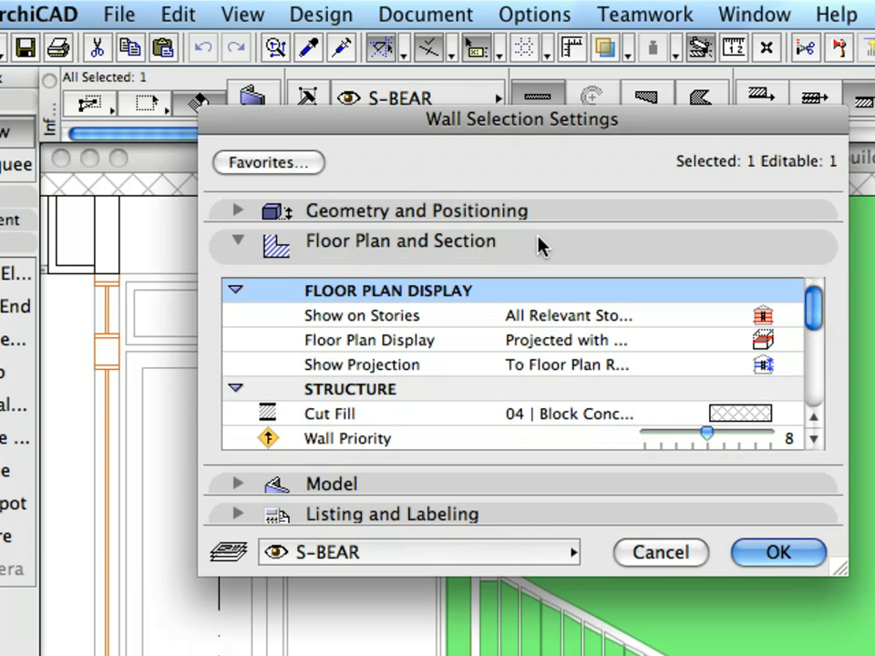
{"action": "left_click", "coordinate": [539, 244]}
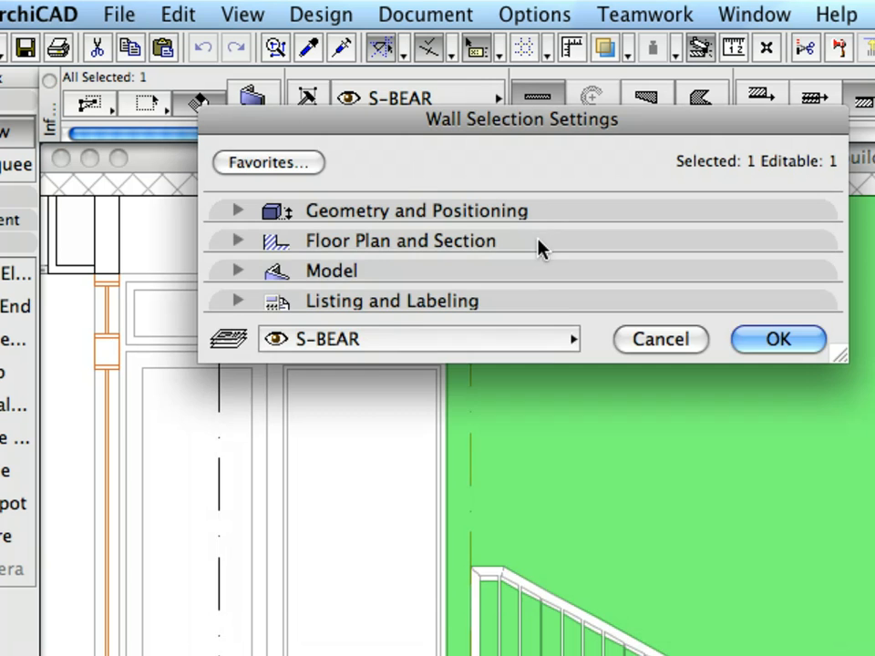
{"action": "left_click", "coordinate": [534, 270]}
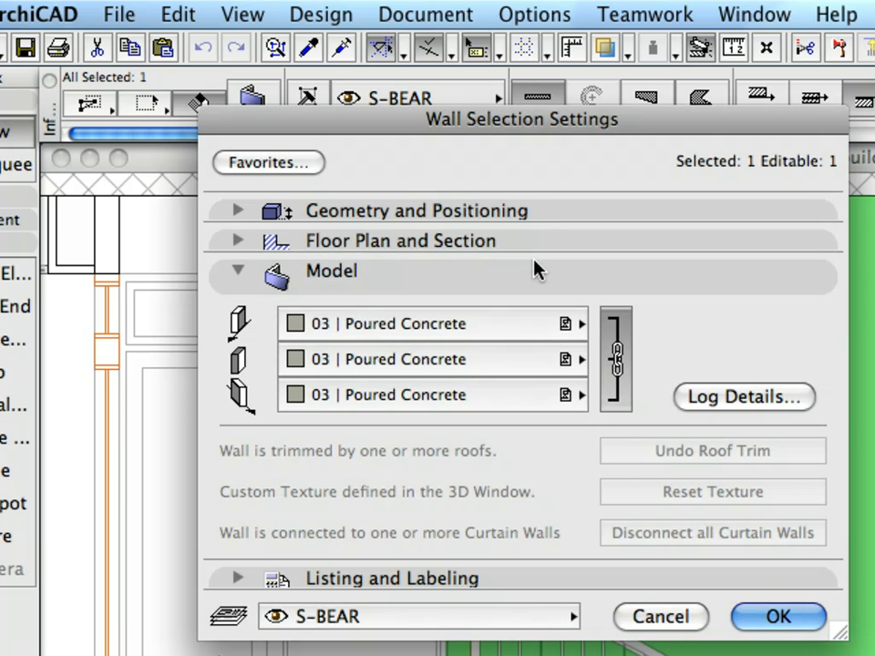
{"action": "left_click", "coordinate": [537, 270]}
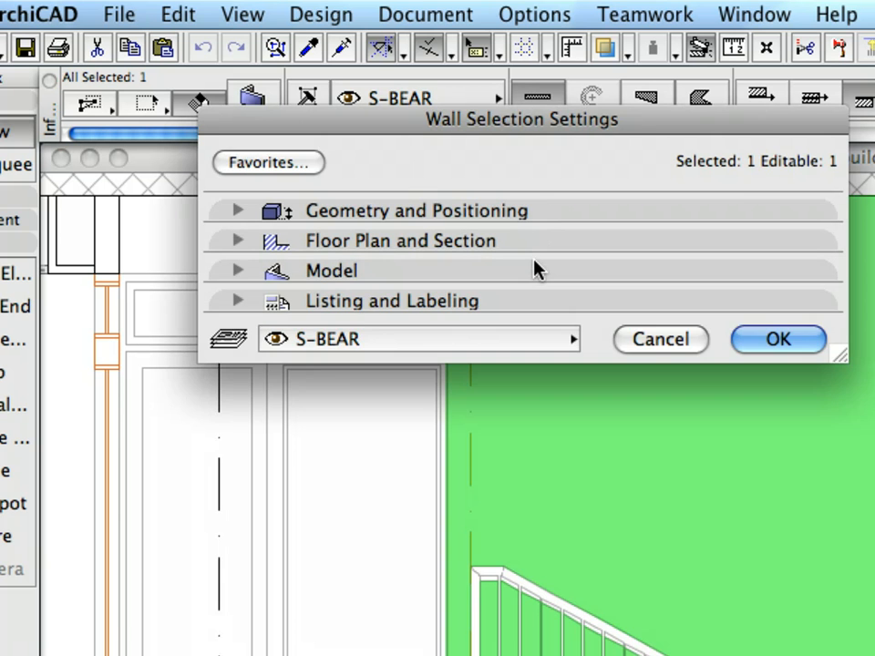
{"action": "left_click", "coordinate": [698, 355]}
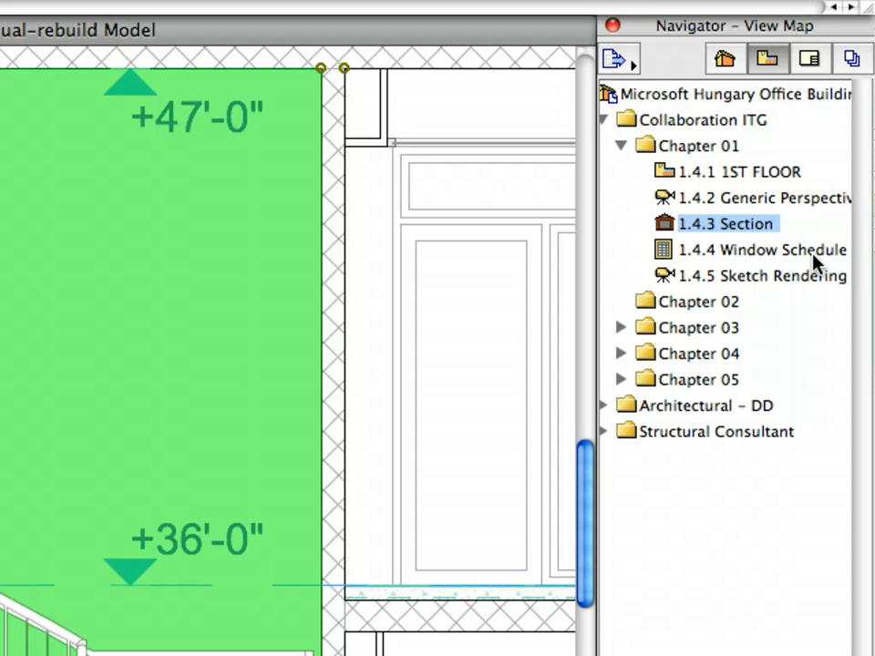
- Open the 1.4.4 Window Schedule view from Chapter 01 and examine window W101's height, width and 2D symbol cells
{"action": "left_click", "coordinate": [784, 250]}
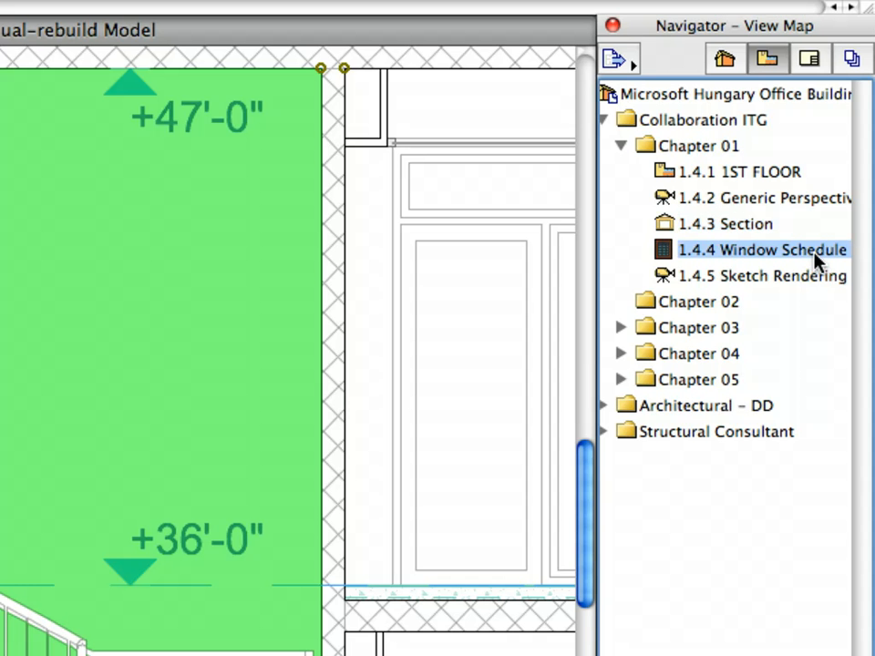
{"action": "double_click", "coordinate": [812, 251]}
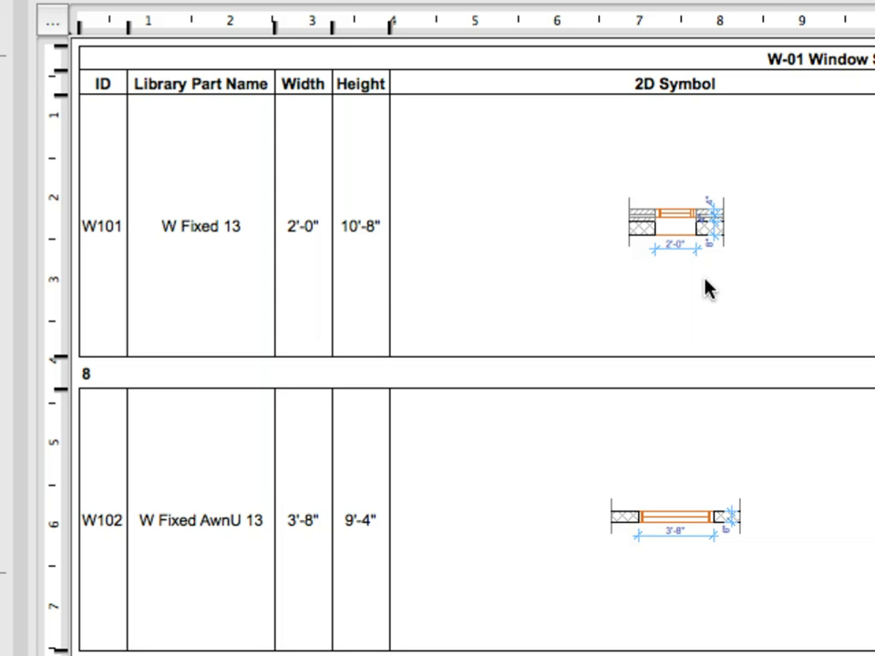
{"action": "left_click", "coordinate": [365, 272]}
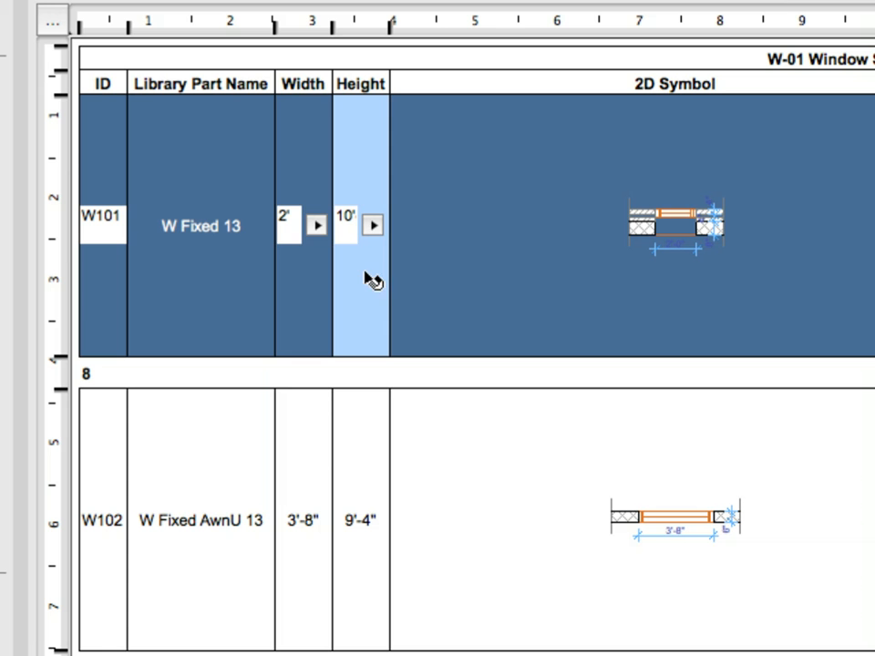
{"action": "left_click", "coordinate": [296, 234]}
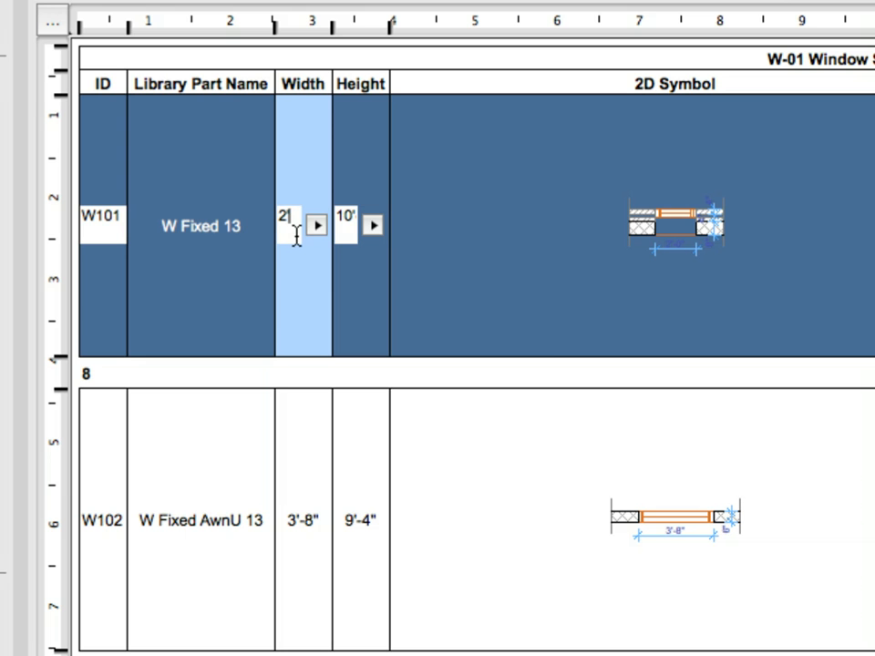
{"action": "left_click", "coordinate": [686, 381]}
{"action": "left_click", "coordinate": [757, 338]}
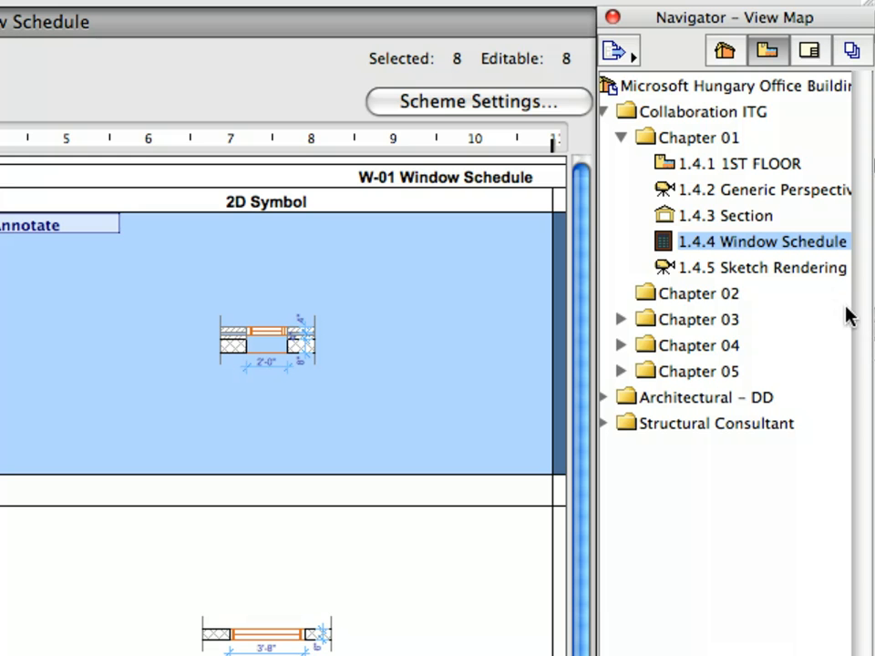
- Open the 1.4.5 Sketch Rendering view from Chapter 01
{"action": "left_click", "coordinate": [808, 268]}
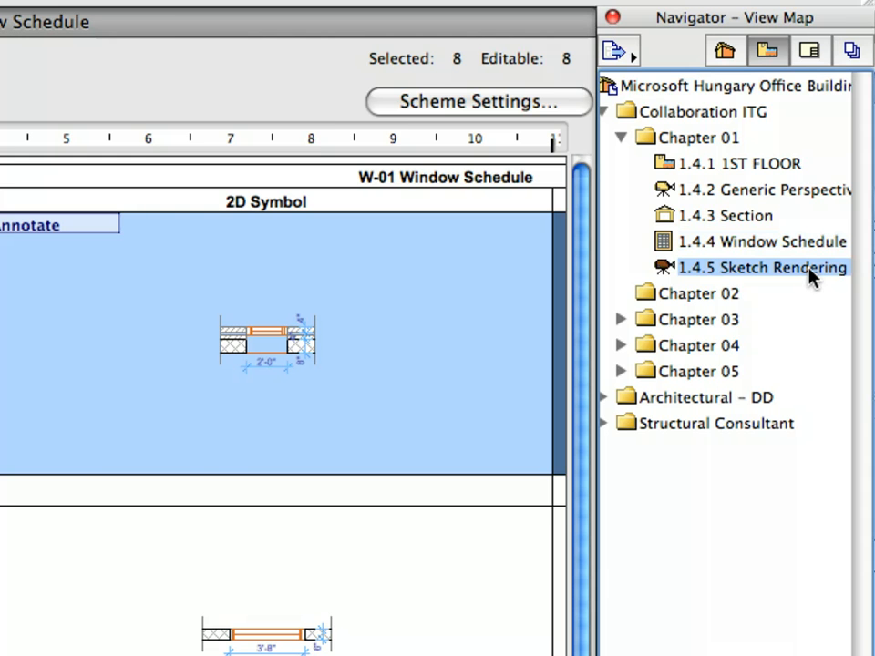
{"action": "double_click", "coordinate": [808, 270]}
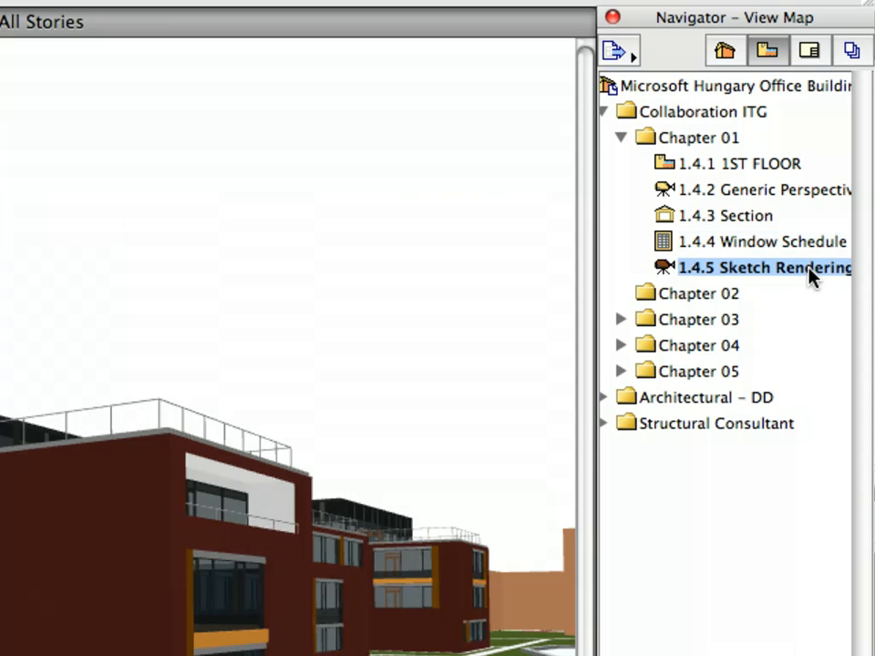